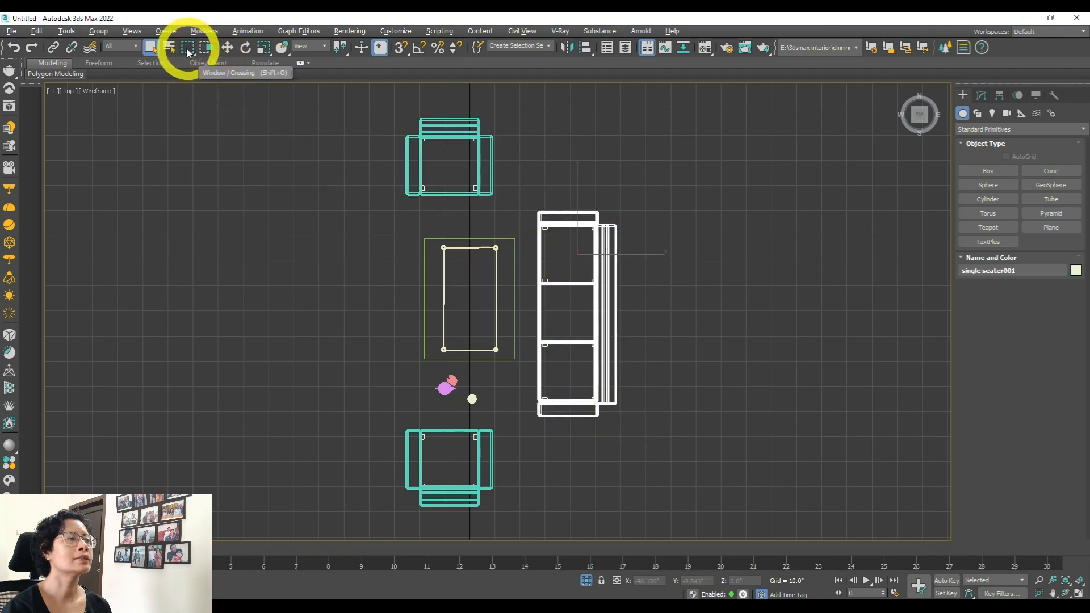
Step: Set a circular selection region and select all the furniture with a circle drawn outward from the centre table
{"action": "left_click_drag", "start_coordinate": [186, 48], "coordinate": [186, 83]}
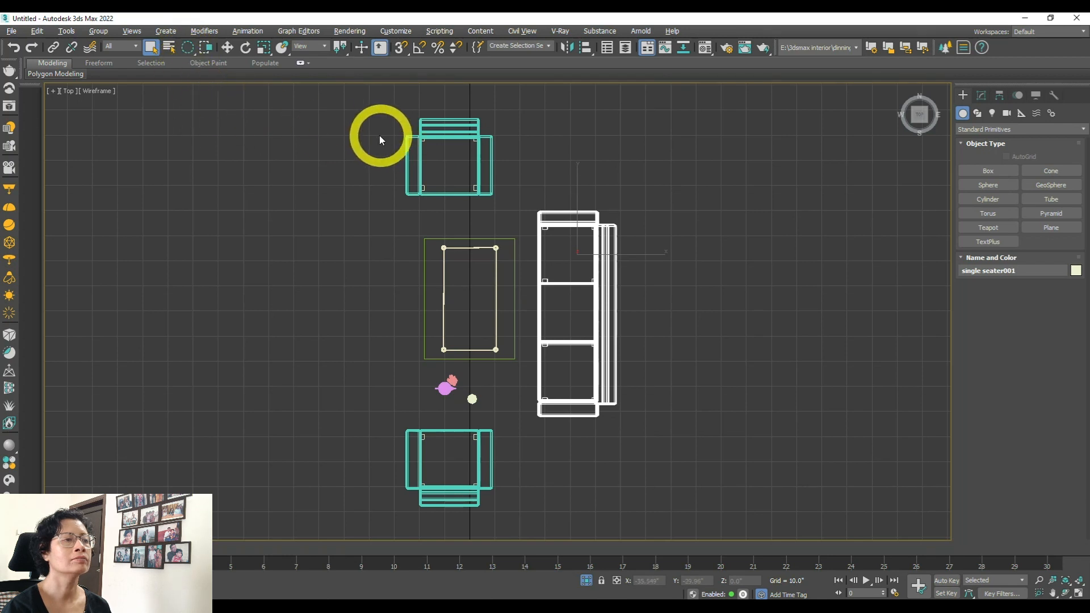
{"action": "left_click_drag", "start_coordinate": [506, 293], "coordinate": [621, 233]}
Step: Use a fence selection region to outline and select the upper single seater, then the centre table
{"action": "left_click_drag", "start_coordinate": [189, 51], "coordinate": [193, 108]}
{"action": "left_click_drag", "start_coordinate": [389, 217], "coordinate": [523, 199]}
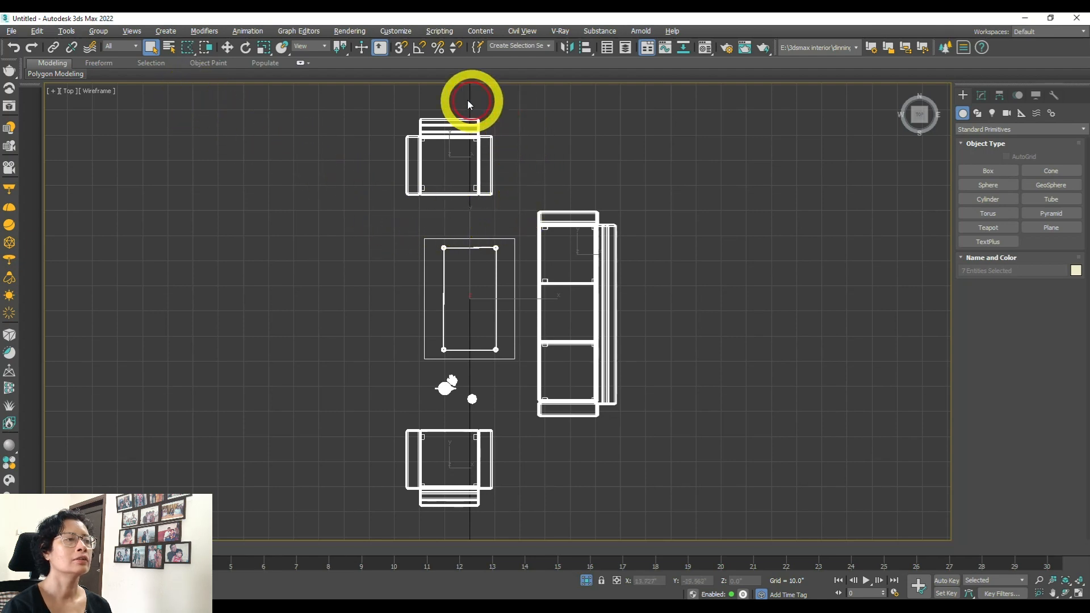
{"action": "left_click", "coordinate": [390, 216]}
{"action": "mouse_move", "coordinate": [404, 366]}
{"action": "left_mouse_down"}
{"action": "mouse_move", "coordinate": [525, 368]}
{"action": "mouse_move", "coordinate": [524, 297]}
{"action": "left_mouse_up"}
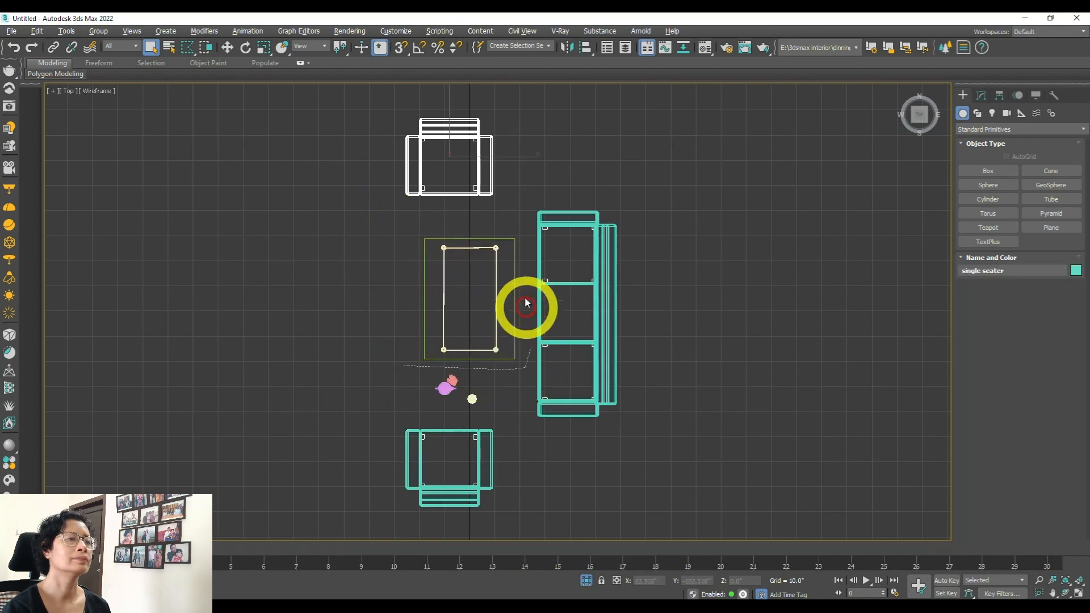
{"action": "mouse_move", "coordinate": [523, 231]}
{"action": "left_mouse_down"}
{"action": "mouse_move", "coordinate": [469, 218]}
{"action": "mouse_move", "coordinate": [380, 276]}
{"action": "mouse_move", "coordinate": [399, 366]}
{"action": "left_mouse_up"}
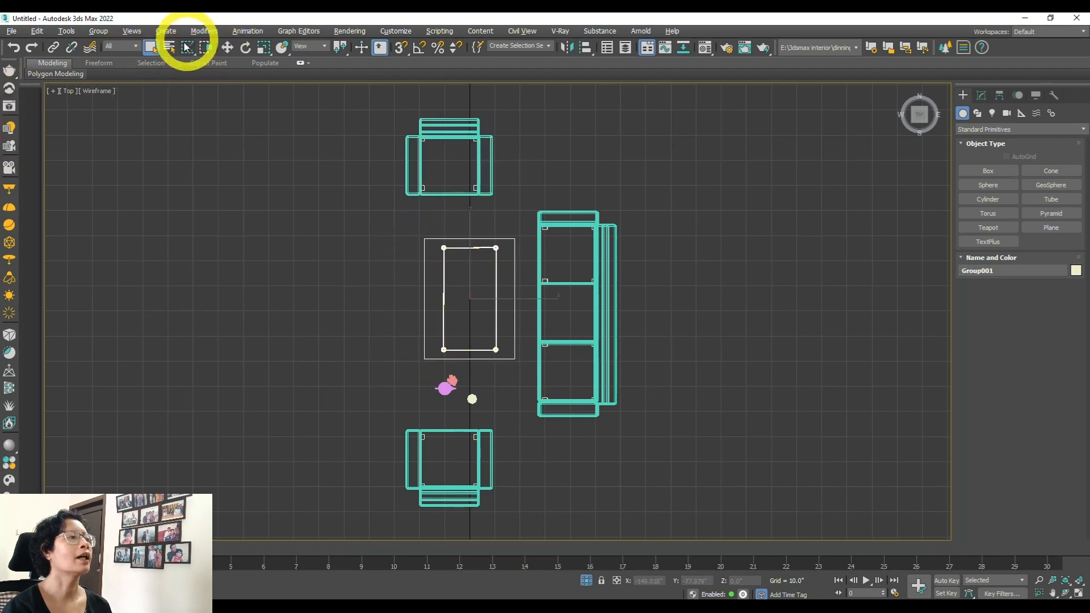
Step: Use a lasso selection region to select the upper single seater, then the three small objects below the centre table
{"action": "left_click_drag", "start_coordinate": [187, 52], "coordinate": [185, 113]}
{"action": "left_click_drag", "start_coordinate": [392, 207], "coordinate": [534, 179]}
{"action": "mouse_move", "coordinate": [403, 103]}
{"action": "left_mouse_down"}
{"action": "mouse_move", "coordinate": [396, 235]}
{"action": "mouse_move", "coordinate": [393, 210]}
{"action": "left_mouse_up"}
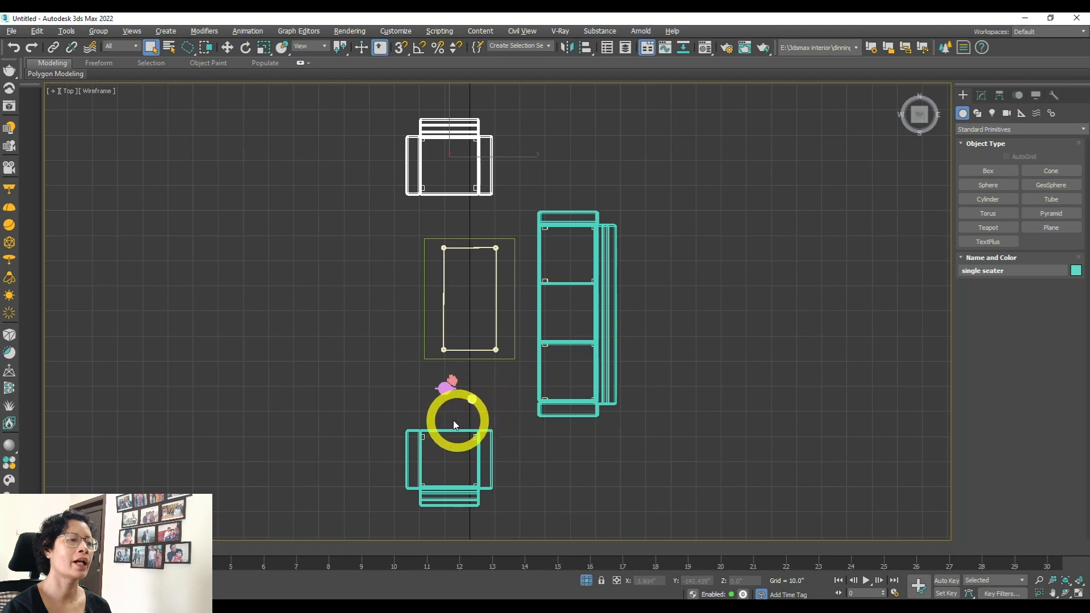
{"action": "left_click_drag", "start_coordinate": [421, 386], "coordinate": [426, 380]}
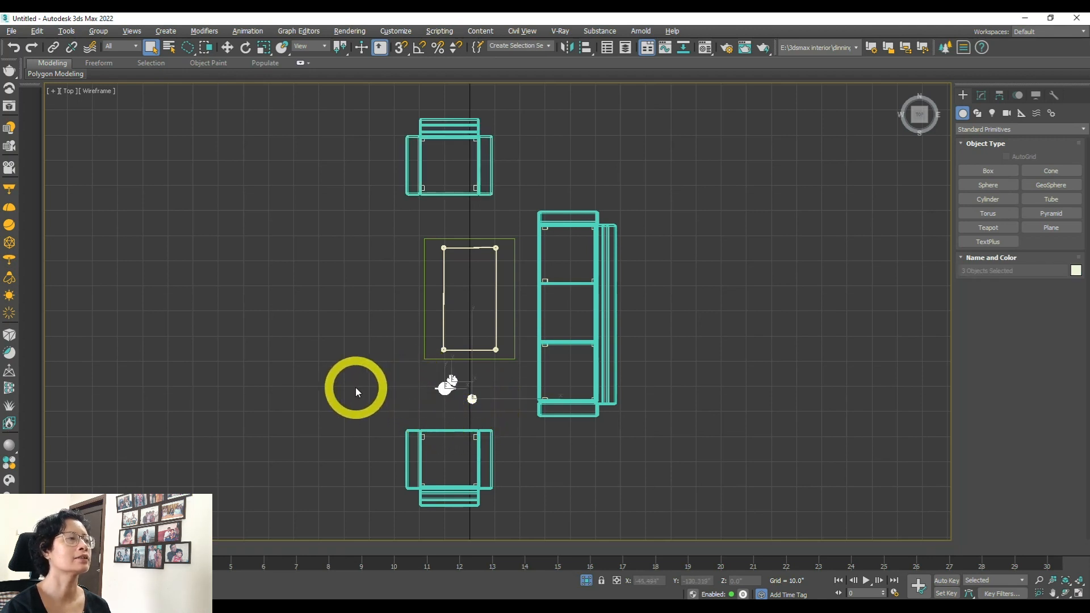
Step: Sweep a paint selection region from the upper single seater toward the empty area, then clear the selection
{"action": "left_click_drag", "start_coordinate": [189, 48], "coordinate": [188, 138]}
{"action": "mouse_move", "coordinate": [448, 164]}
{"action": "left_mouse_down"}
{"action": "mouse_move", "coordinate": [573, 185]}
{"action": "mouse_move", "coordinate": [627, 302]}
{"action": "mouse_move", "coordinate": [539, 365]}
{"action": "mouse_move", "coordinate": [567, 430]}
{"action": "mouse_move", "coordinate": [473, 506]}
{"action": "mouse_move", "coordinate": [390, 453]}
{"action": "mouse_move", "coordinate": [463, 134]}
{"action": "mouse_move", "coordinate": [768, 280]}
{"action": "mouse_move", "coordinate": [338, 267]}
{"action": "left_mouse_up"}
{"action": "left_click", "coordinate": [335, 274]}
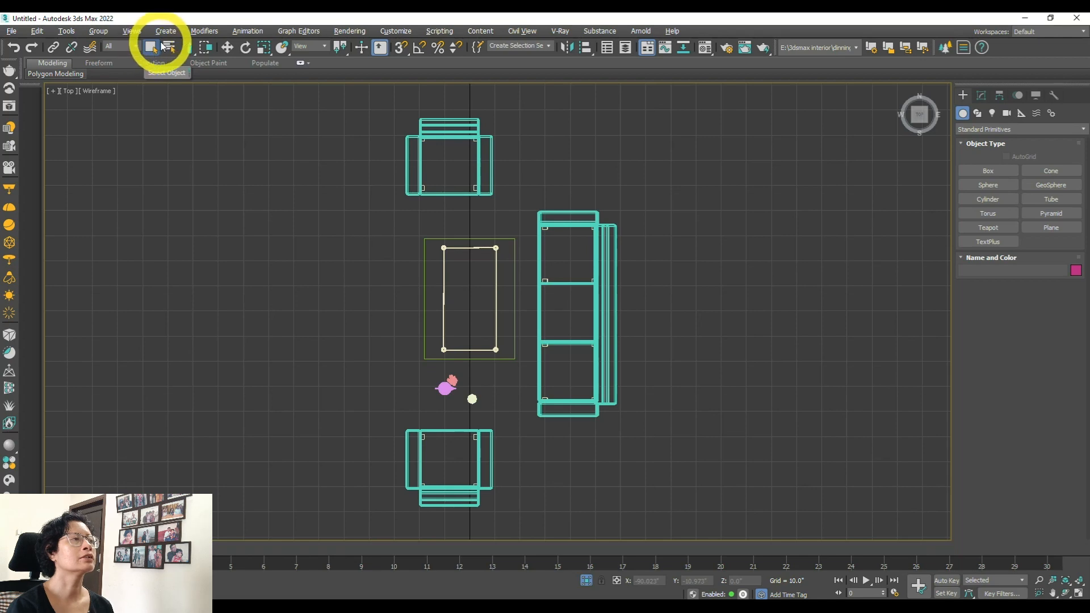
Step: Set the selection region shape back to rectangular
{"action": "left_click", "coordinate": [189, 50]}
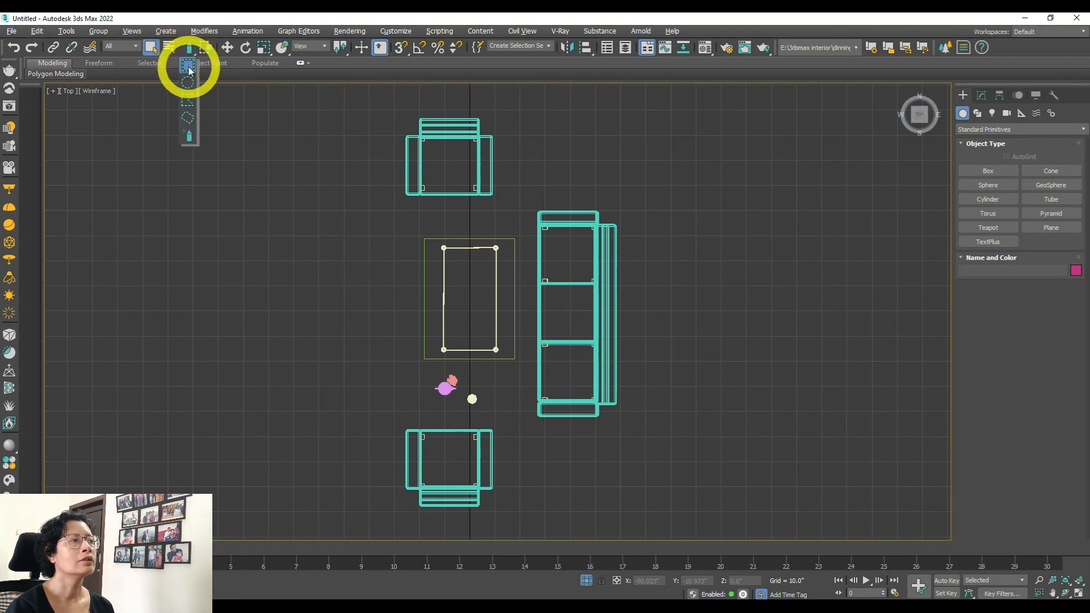
{"action": "left_click", "coordinate": [188, 67]}
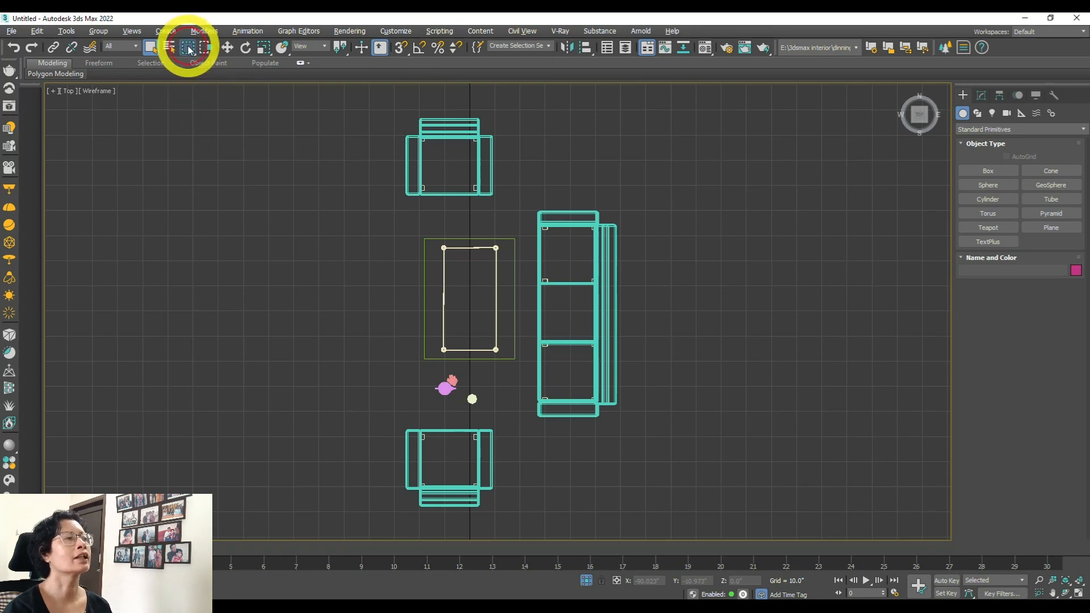
{"action": "left_click", "coordinate": [188, 48]}
{"action": "left_click", "coordinate": [189, 65]}
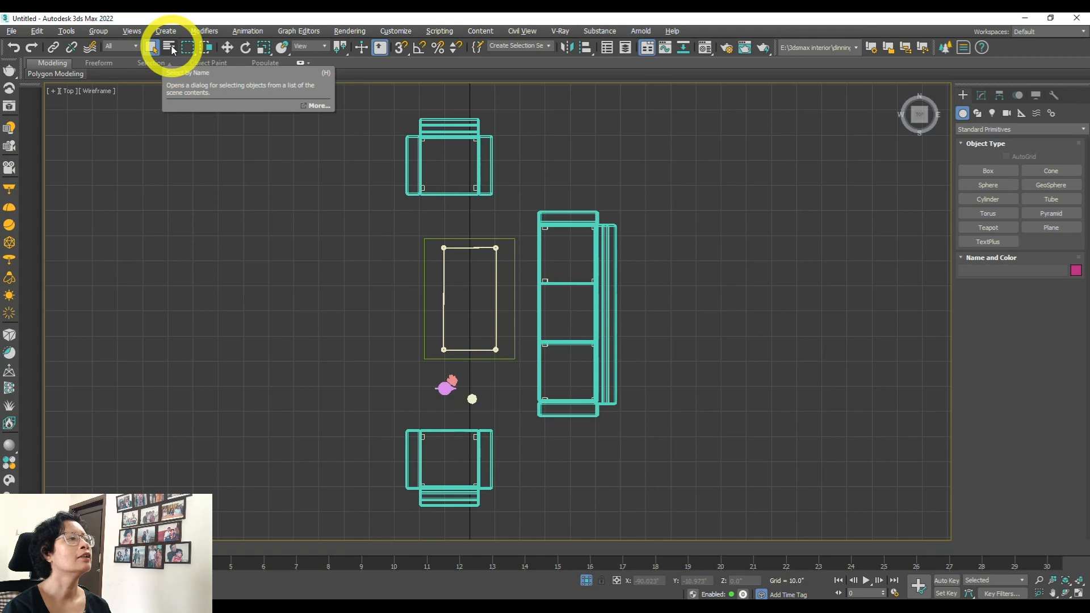
Step: Select the object named "single seater" by name from the list of scene objects
{"action": "left_click", "coordinate": [171, 48]}
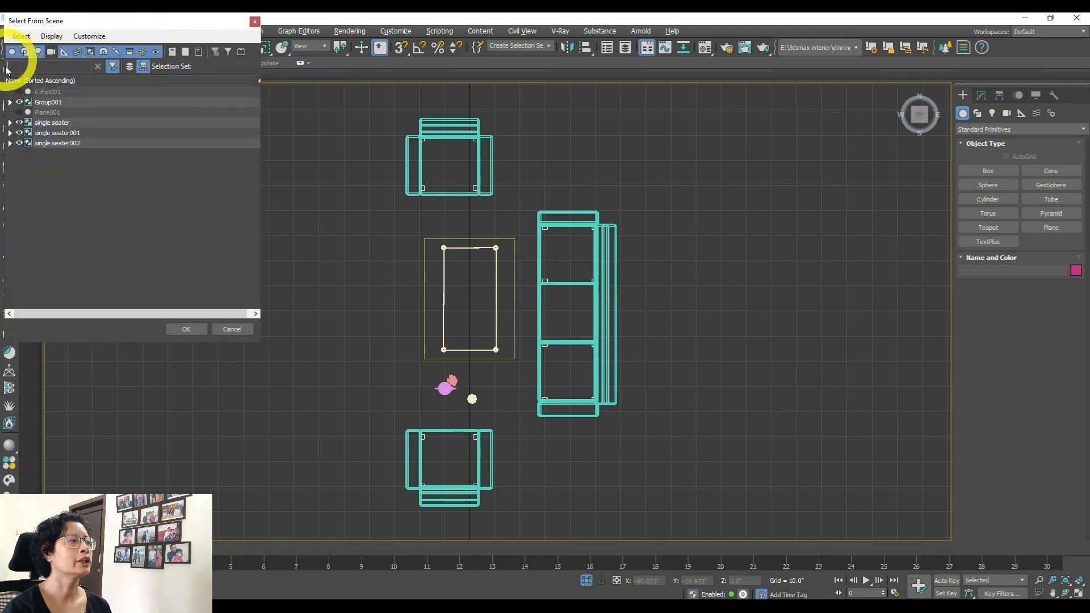
{"action": "left_click", "coordinate": [53, 91]}
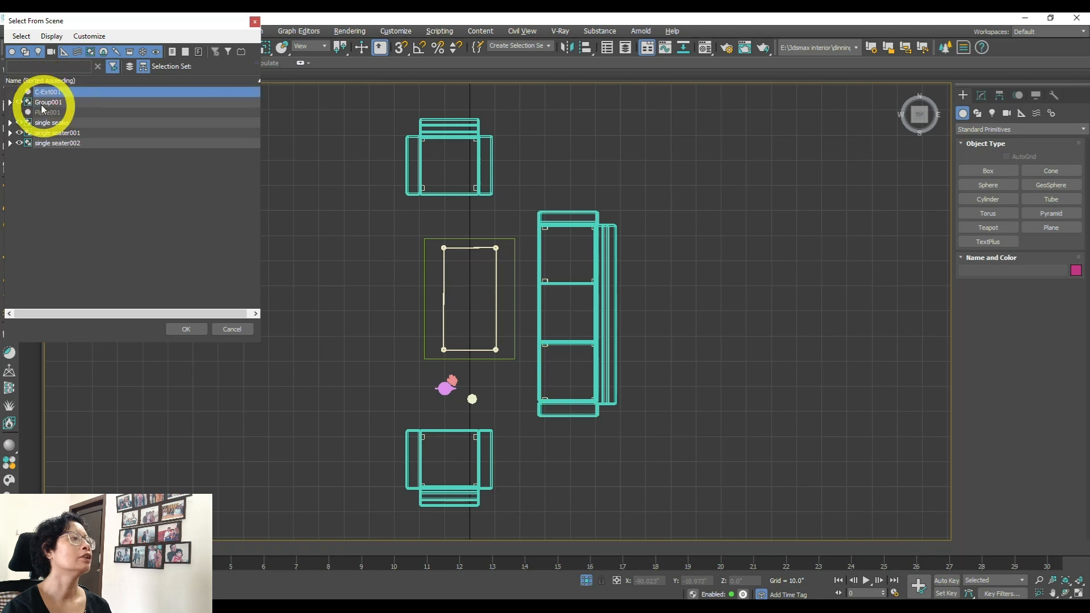
{"action": "left_click", "coordinate": [49, 104]}
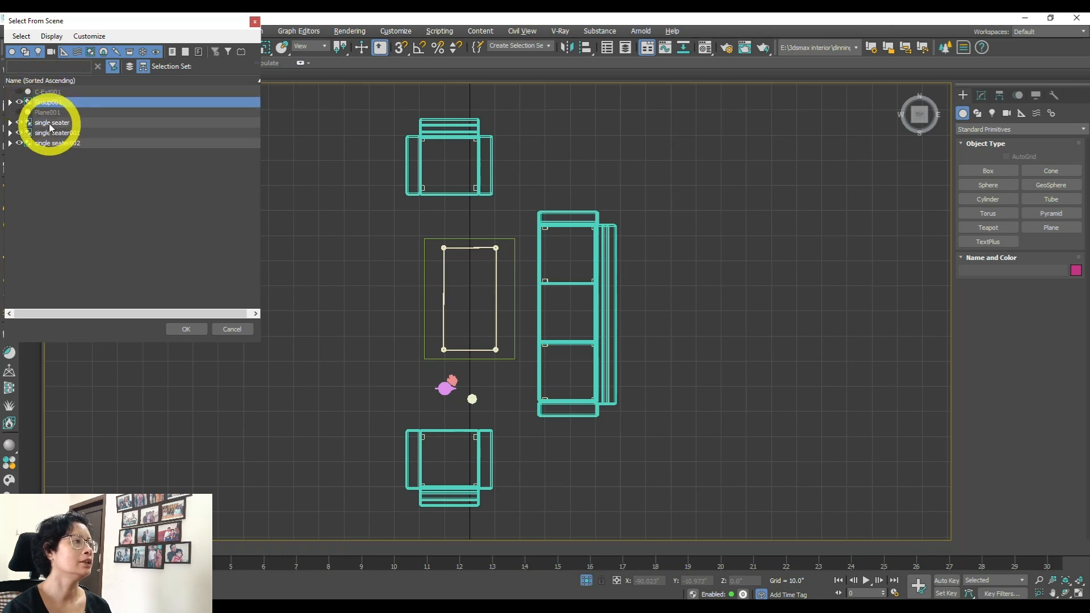
{"action": "left_click", "coordinate": [49, 124]}
{"action": "left_click", "coordinate": [73, 134]}
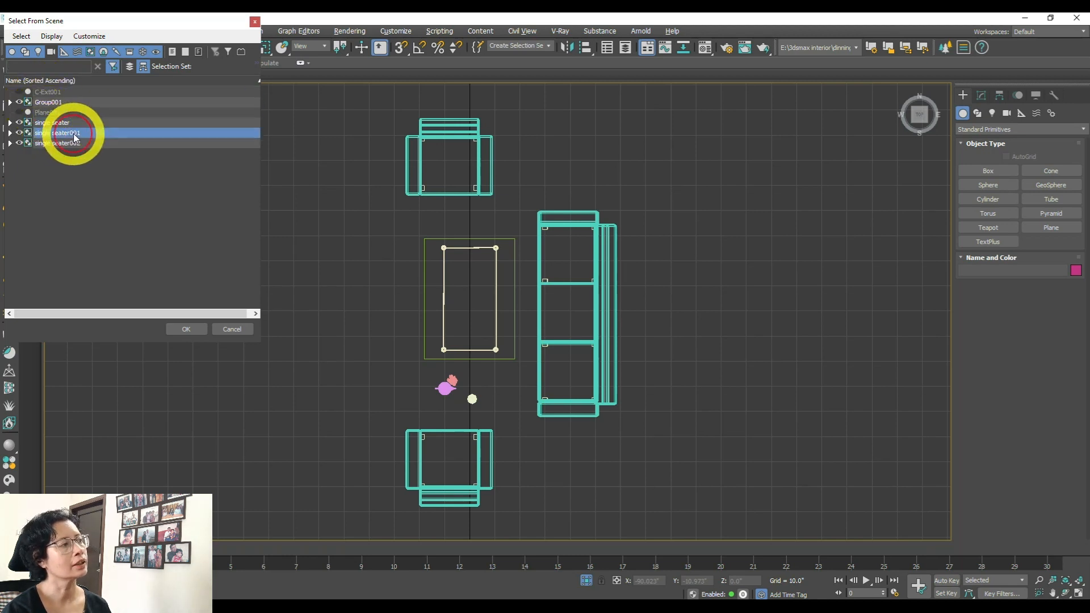
{"action": "left_click", "coordinate": [73, 143]}
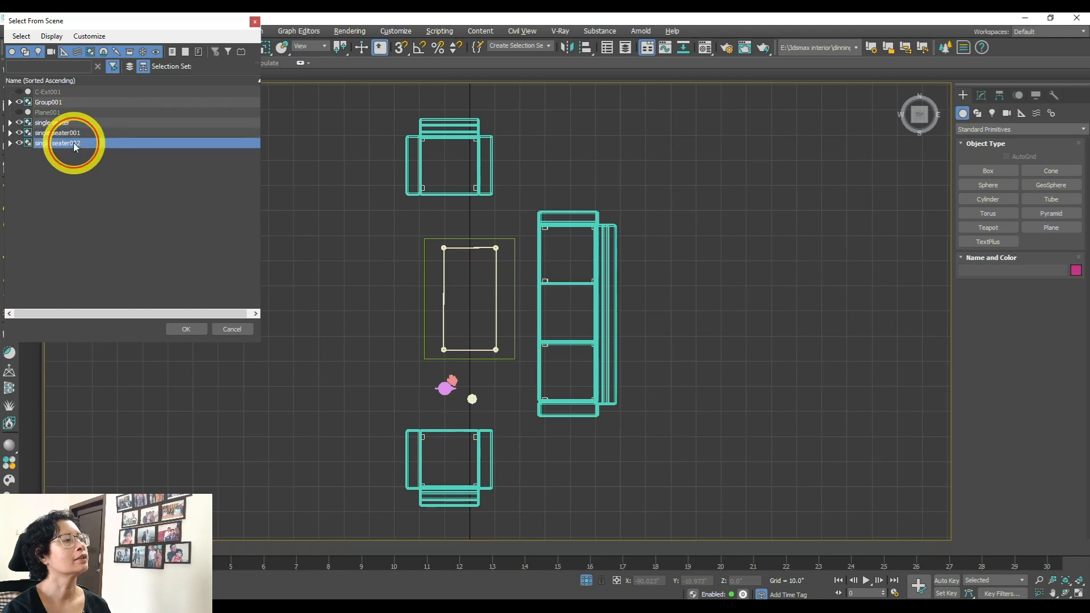
{"action": "left_click", "coordinate": [51, 124]}
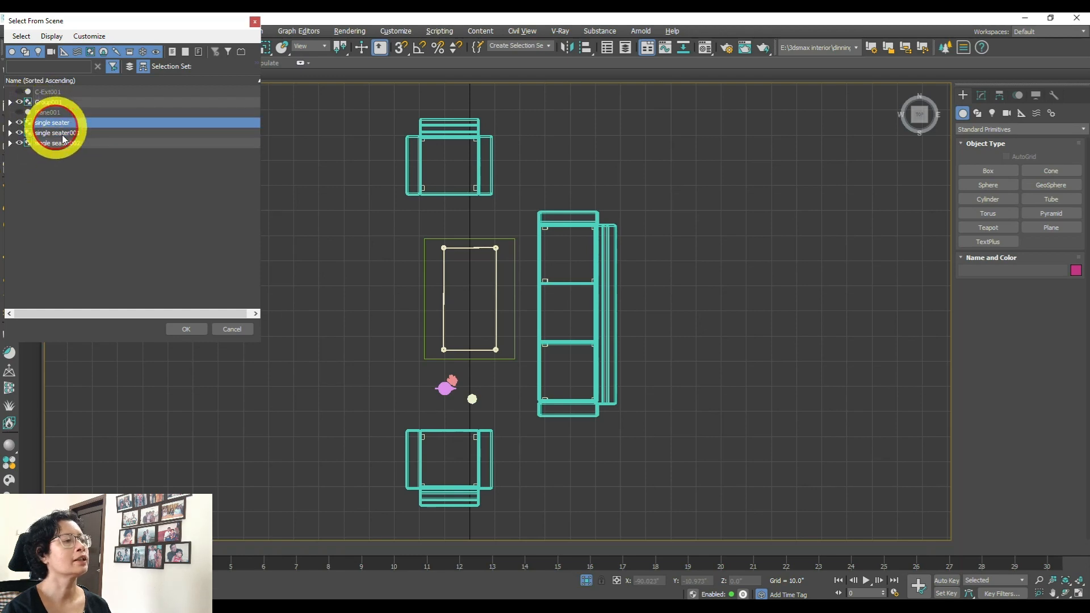
{"action": "left_click", "coordinate": [186, 329]}
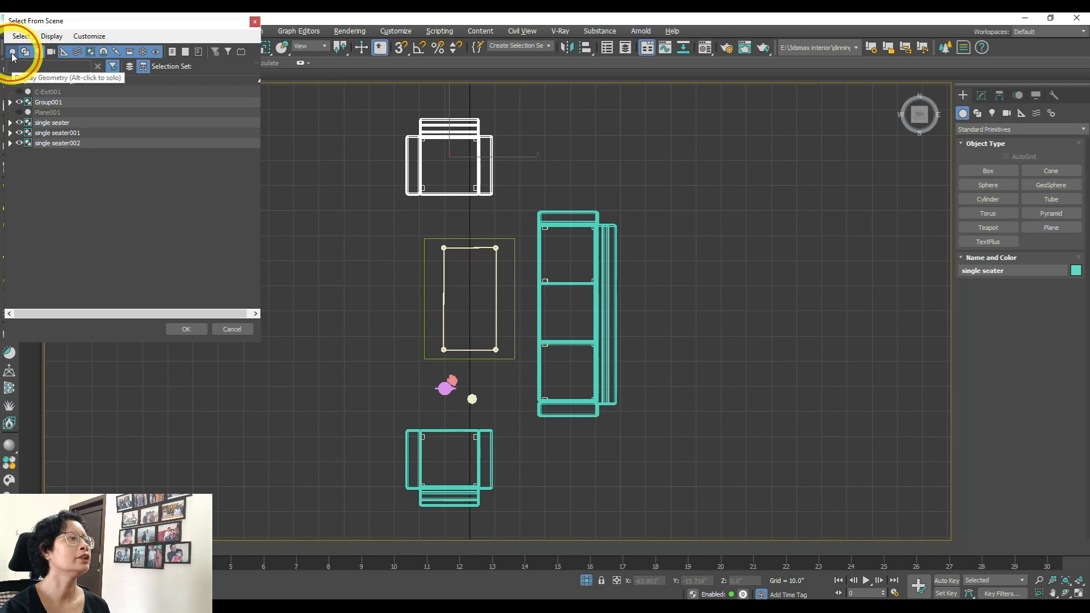
Step: Turn the geometry display filter off and back on in the Select From Scene list
{"action": "left_click", "coordinate": [11, 52]}
{"action": "left_click", "coordinate": [12, 52]}
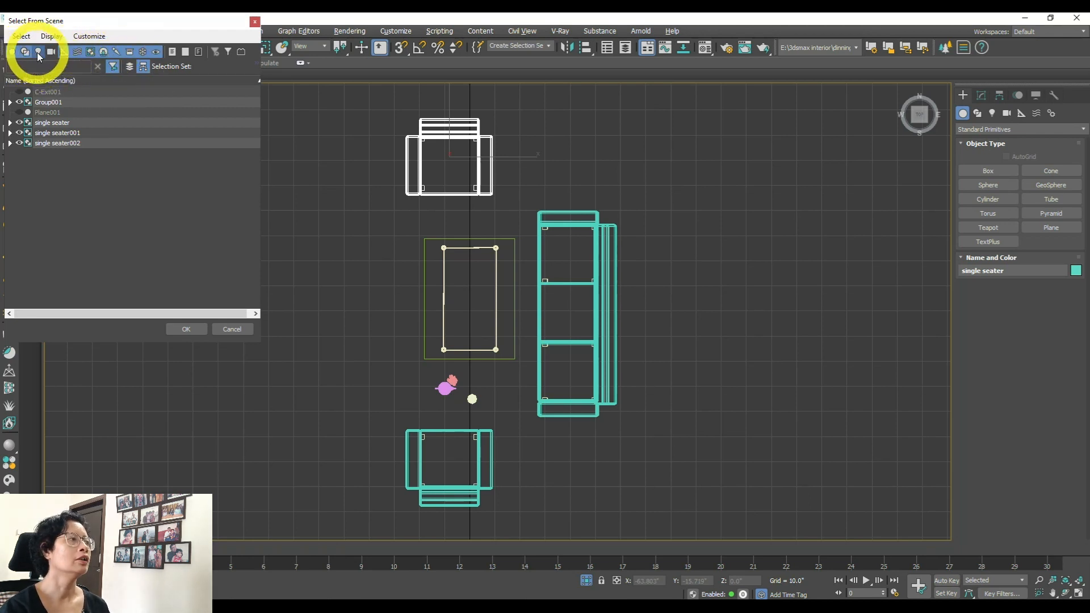
{"action": "left_click", "coordinate": [11, 52]}
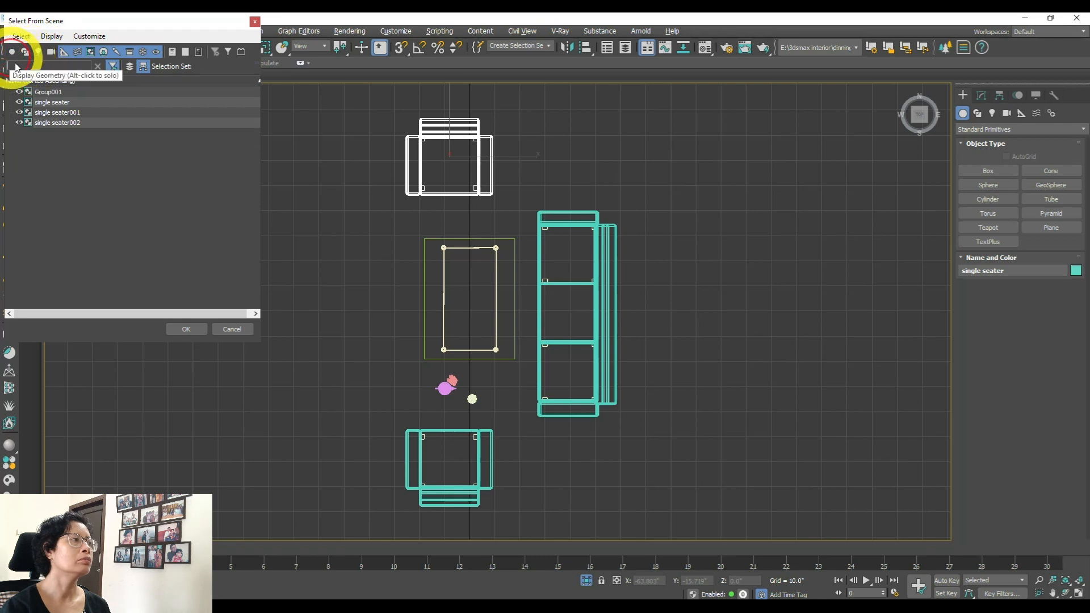
{"action": "left_click", "coordinate": [11, 53]}
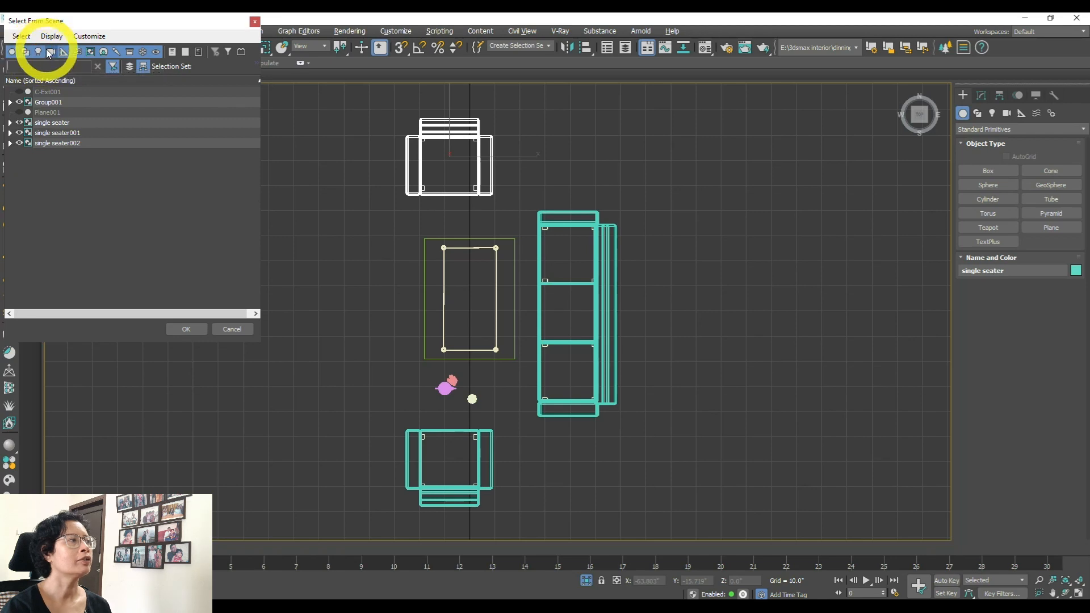
Step: Toggle the shape, camera and helper display filters off and back on, then confirm Select From Scene without choosing an object
{"action": "left_click", "coordinate": [18, 54]}
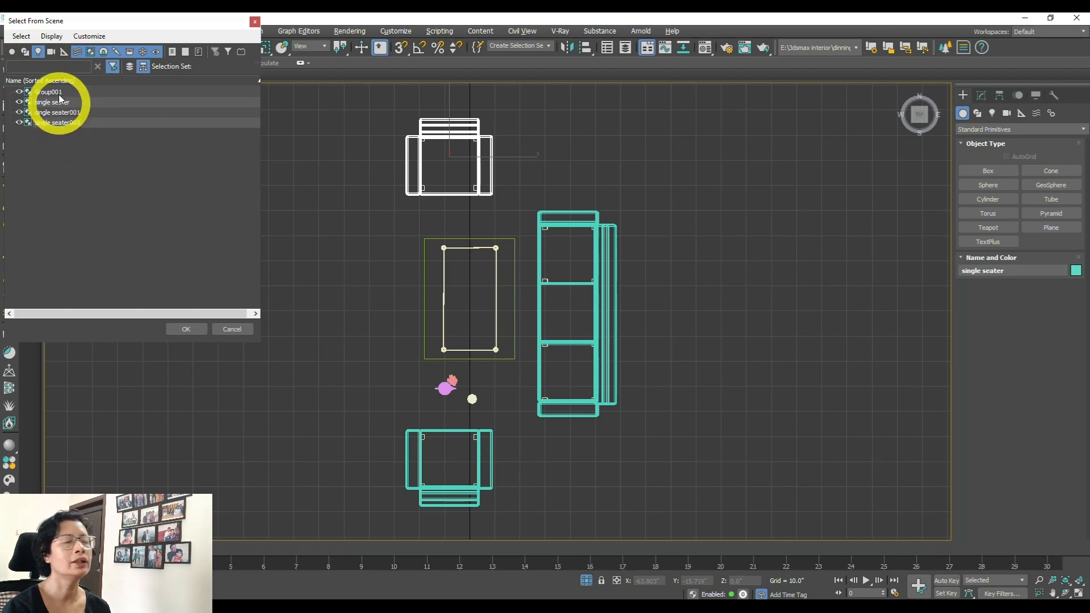
{"action": "left_click", "coordinate": [25, 52]}
{"action": "left_click", "coordinate": [49, 52]}
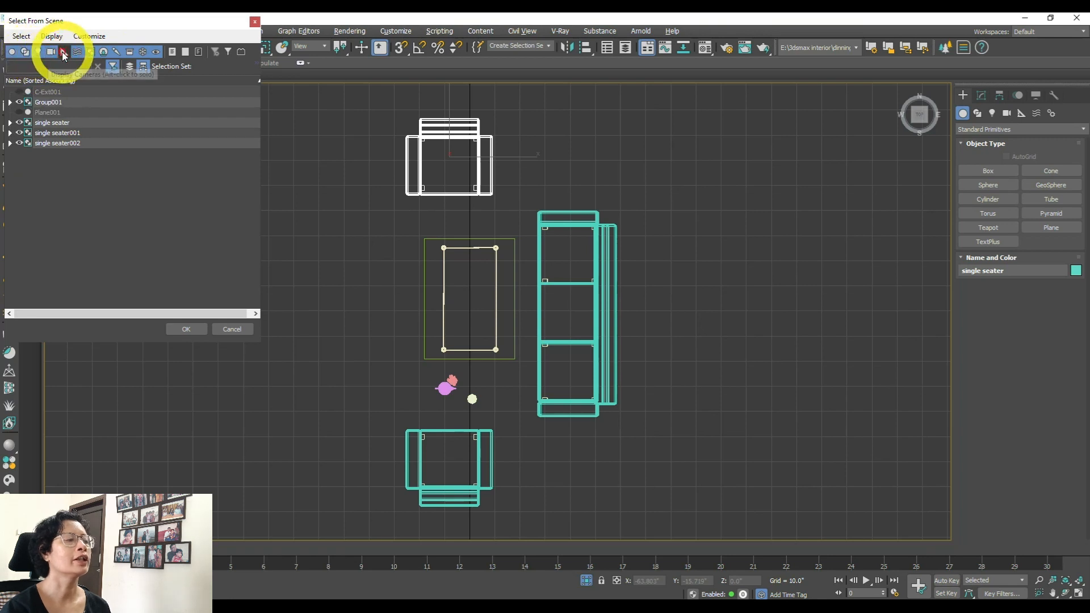
{"action": "left_click", "coordinate": [64, 52]}
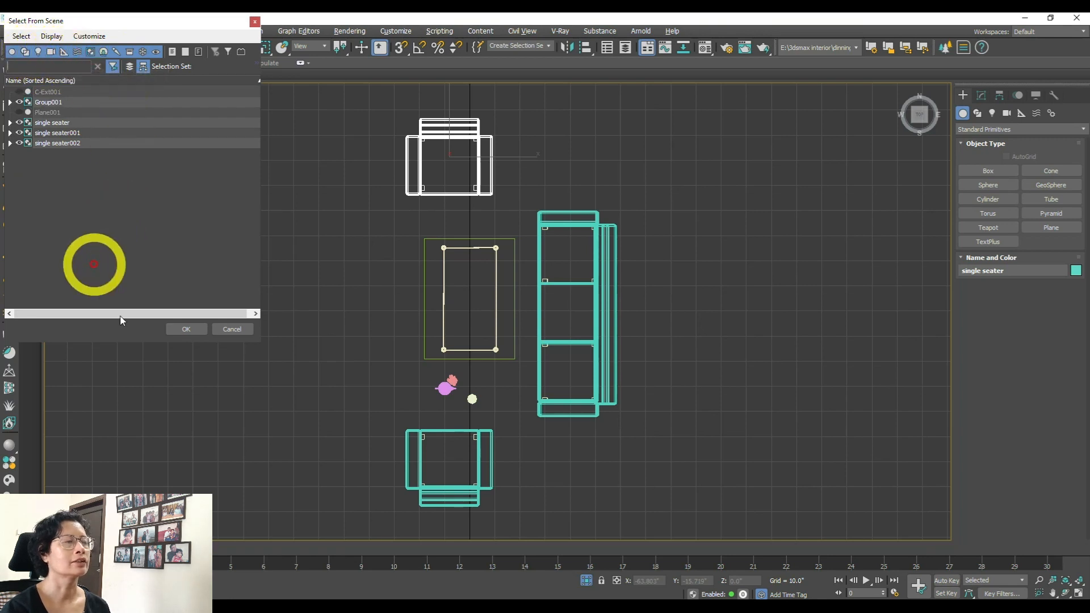
{"action": "left_click", "coordinate": [186, 329]}
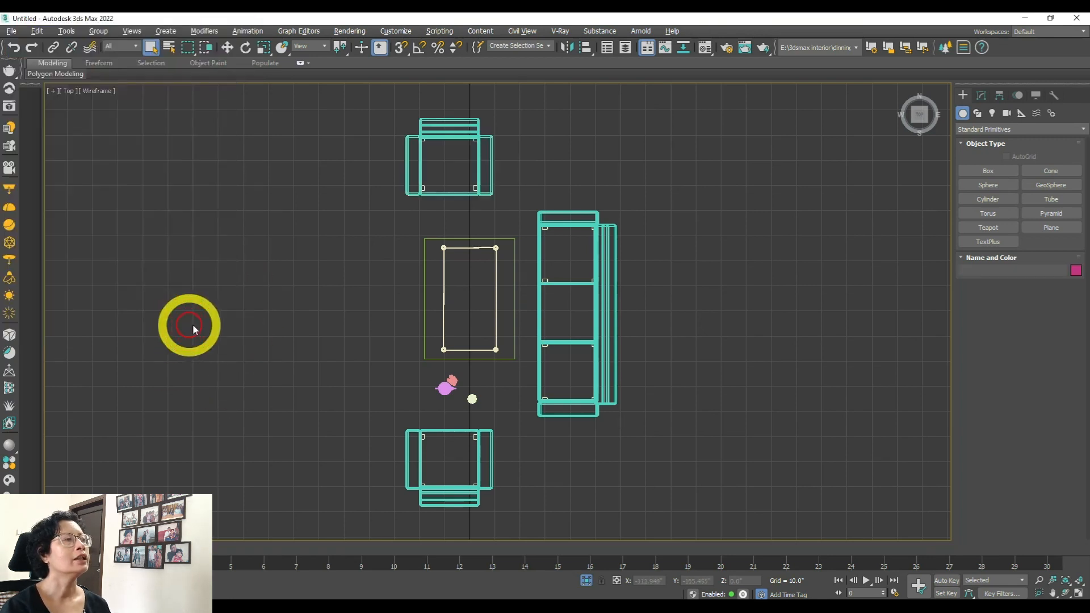
Step: Restrict the selection filter to Geometry
{"action": "left_click", "coordinate": [124, 46]}
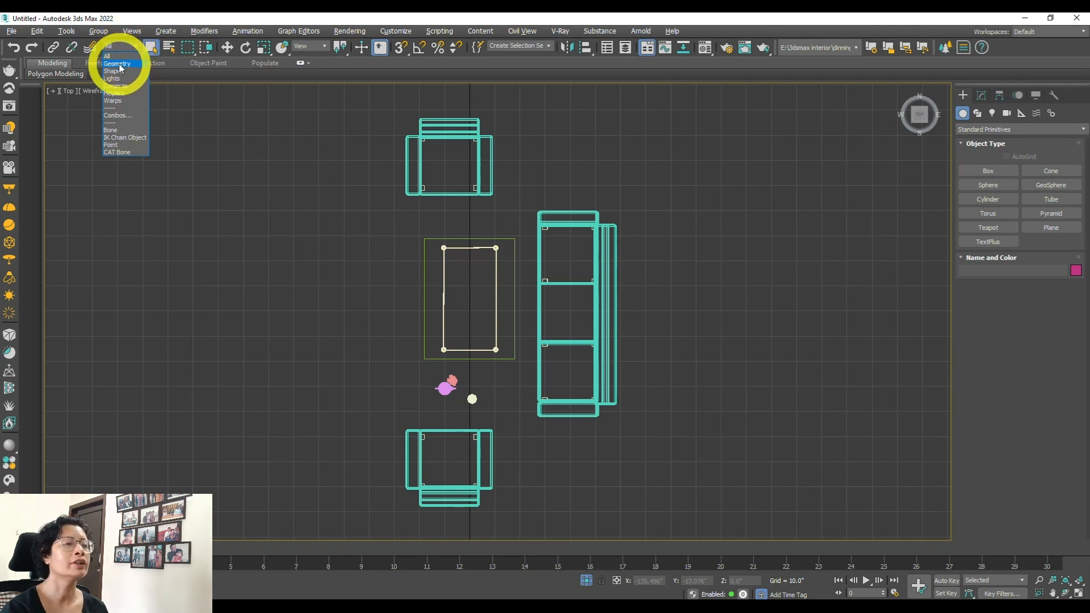
{"action": "left_click", "coordinate": [119, 64]}
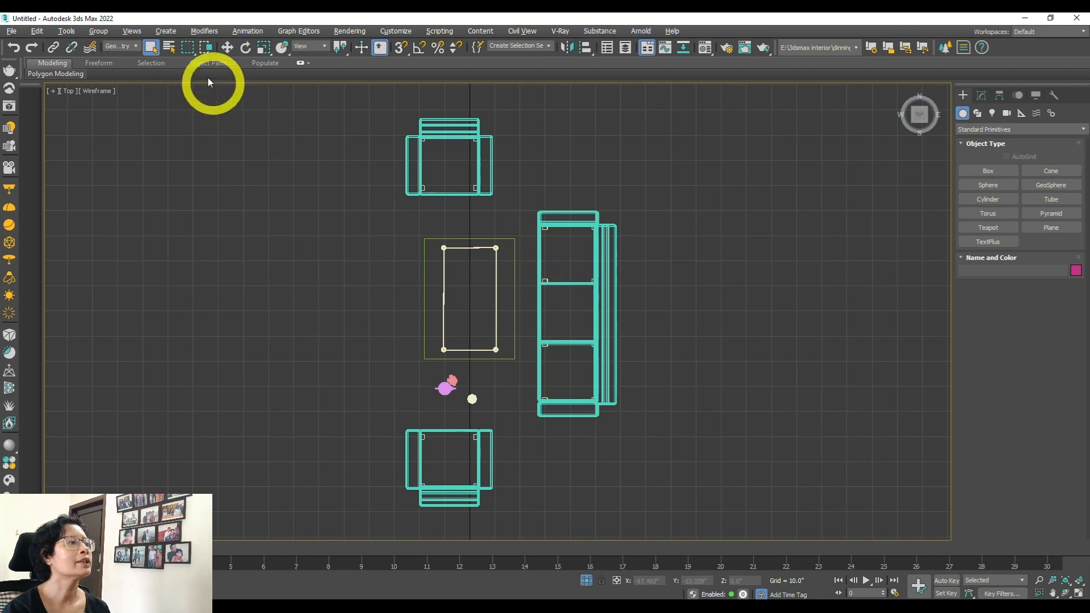
Step: Set the selection filter to Lights and try to select the single seaters and the sofa
{"action": "left_click", "coordinate": [130, 46]}
{"action": "left_click", "coordinate": [112, 78]}
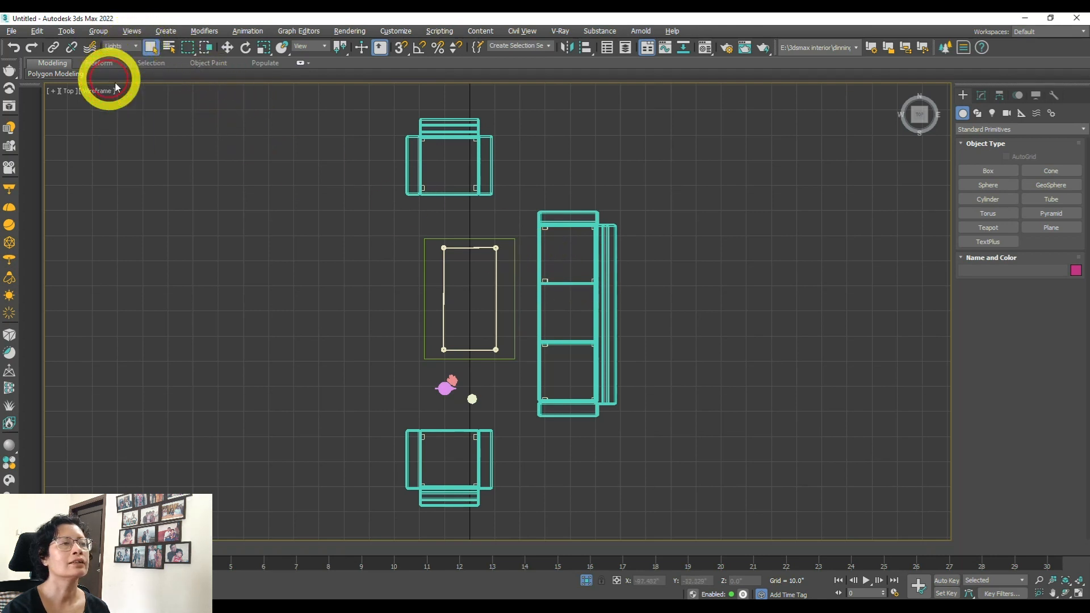
{"action": "left_click", "coordinate": [442, 125]}
{"action": "left_click", "coordinate": [583, 224]}
{"action": "left_click", "coordinate": [596, 317]}
{"action": "left_click", "coordinate": [434, 512]}
{"action": "left_click", "coordinate": [631, 158]}
{"action": "left_click", "coordinate": [374, 453]}
{"action": "left_click", "coordinate": [482, 162]}
{"action": "left_click", "coordinate": [579, 223]}
{"action": "left_click", "coordinate": [433, 529]}
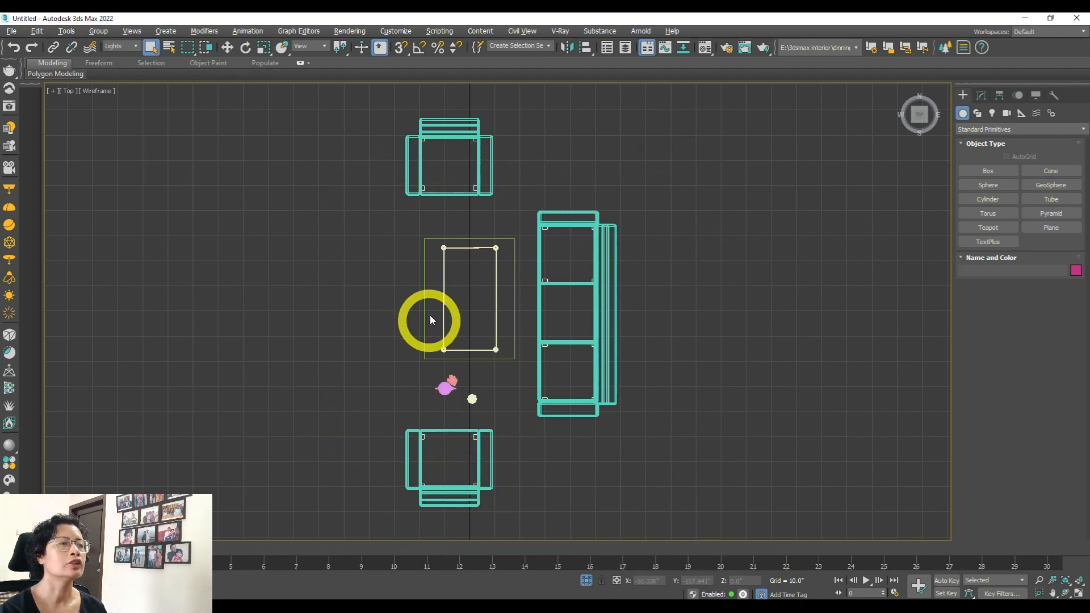
{"action": "left_click", "coordinate": [463, 216]}
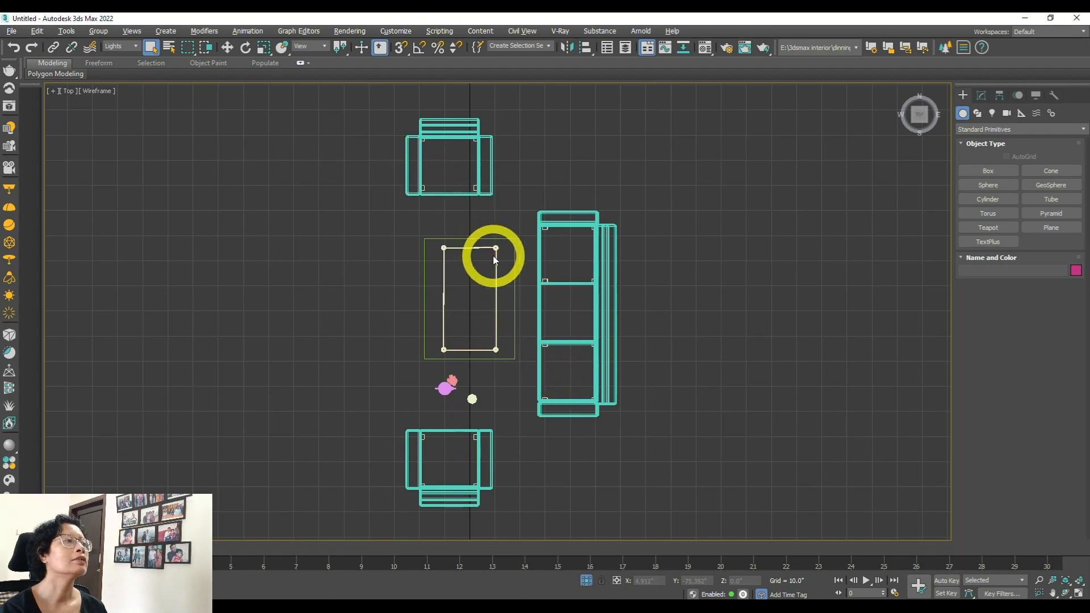
Step: Select the upper single seater with the selection filter set to Geometry, then reset the filter to All
{"action": "left_click", "coordinate": [121, 50]}
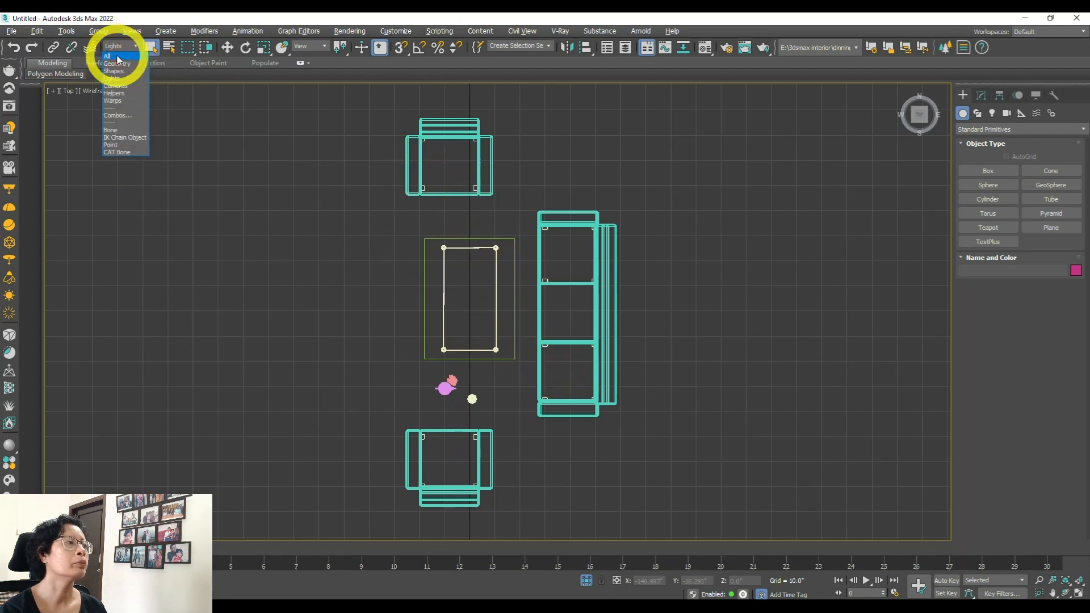
{"action": "left_click", "coordinate": [117, 64]}
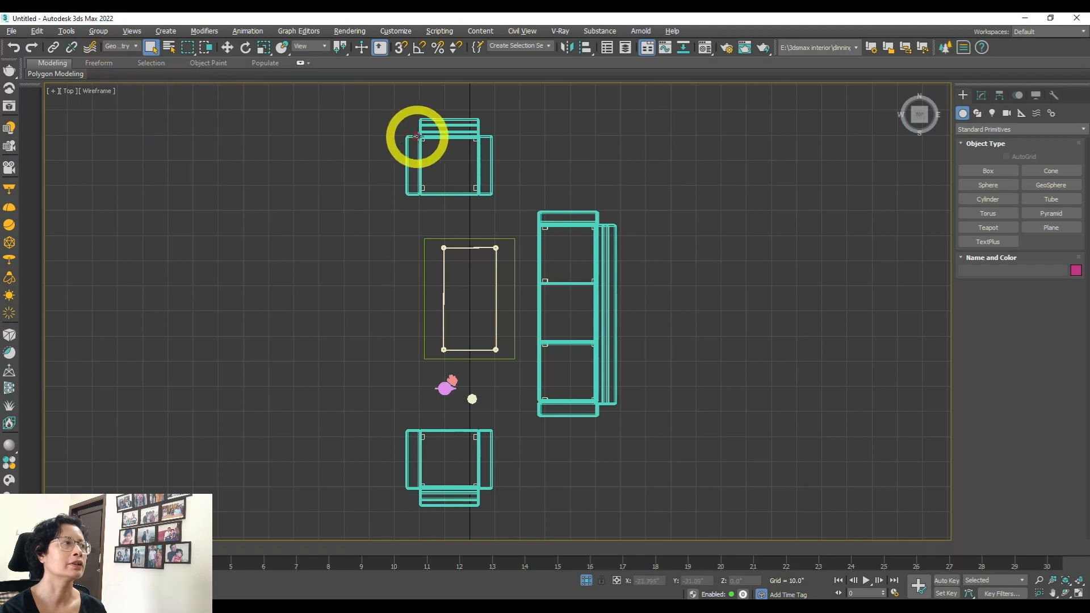
{"action": "left_click", "coordinate": [424, 137]}
{"action": "left_click", "coordinate": [136, 50]}
{"action": "left_click", "coordinate": [120, 56]}
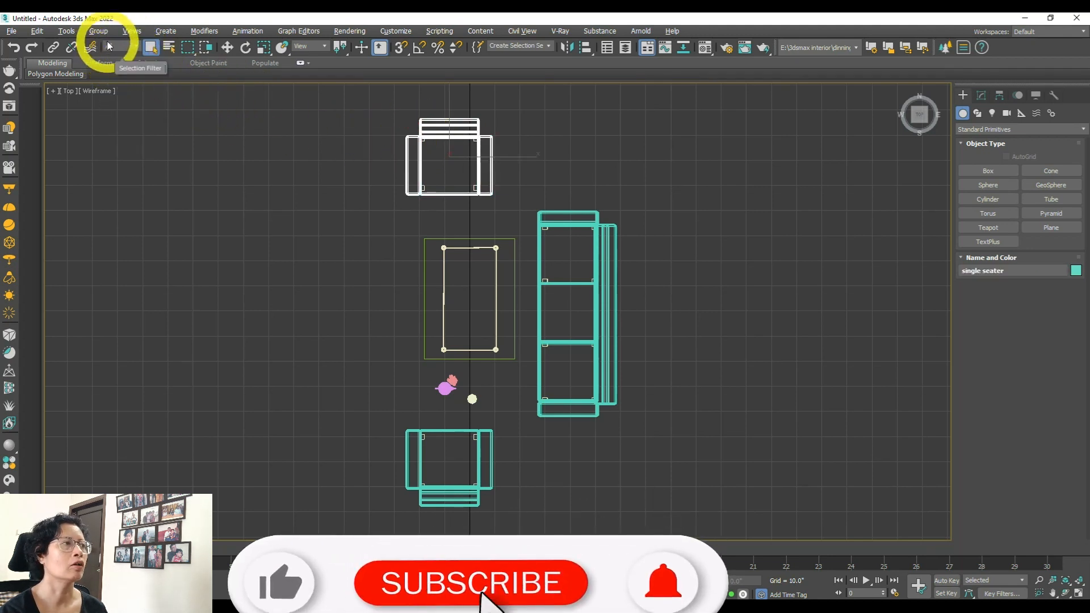
Step: Move the upper single seater along the X axis to about X = -10.6"
{"action": "left_click", "coordinate": [227, 48]}
{"action": "left_click", "coordinate": [227, 47]}
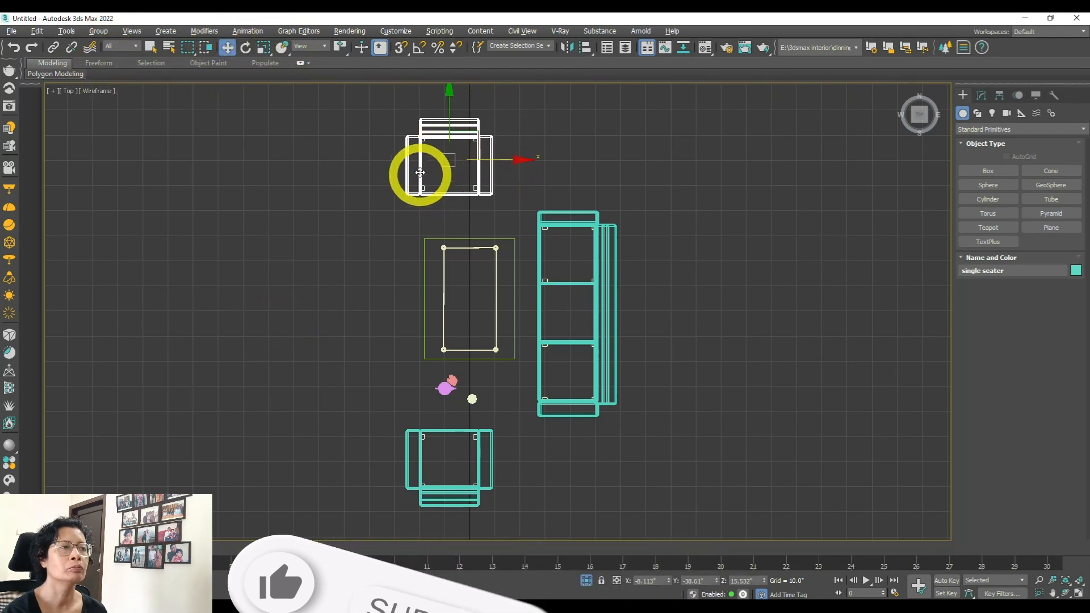
{"action": "left_click_drag", "start_coordinate": [507, 160], "coordinate": [469, 165]}
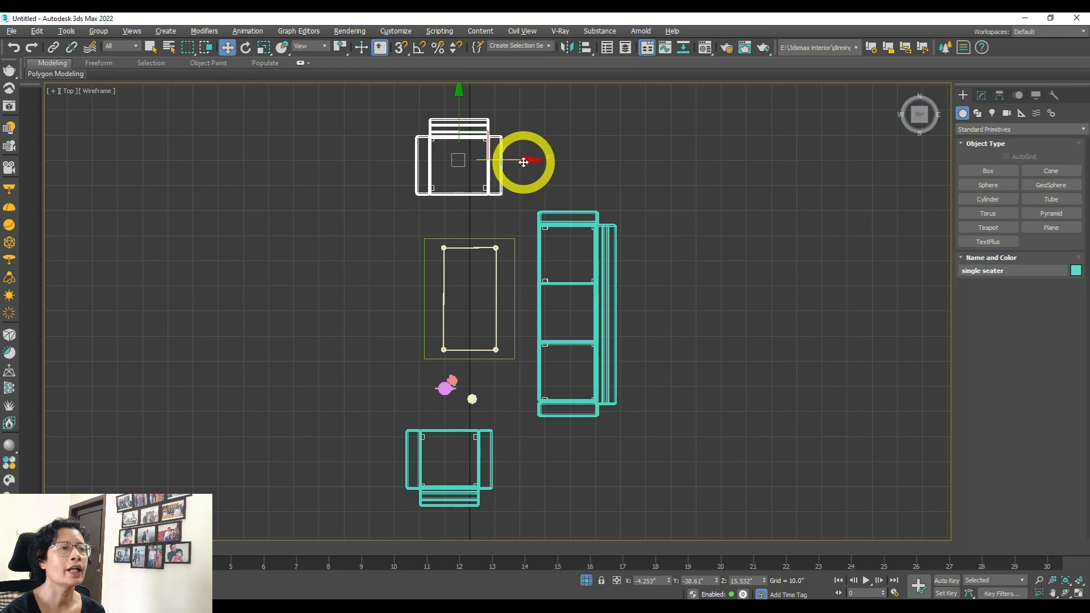
{"action": "middle_click_drag", "start_coordinate": [494, 170], "coordinate": [493, 202]}
{"action": "left_click_drag", "start_coordinate": [529, 189], "coordinate": [510, 202]}
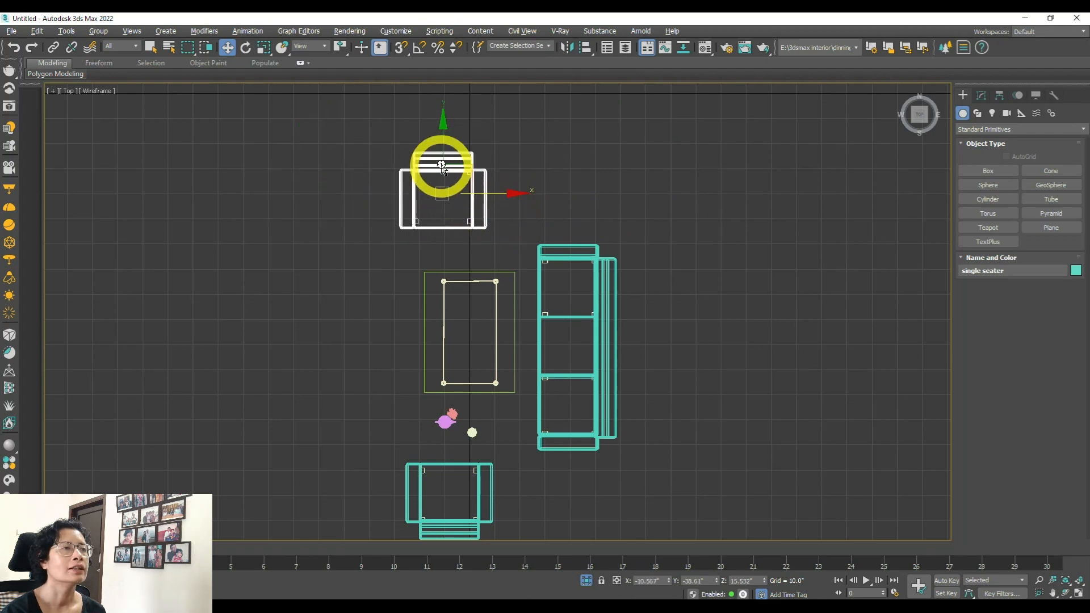
Step: Move the upper single seater along Y to about -31.9", and shift it freely to about X = -0.6", Y = -37.6"
{"action": "mouse_move", "coordinate": [441, 134]}
{"action": "left_mouse_down"}
{"action": "mouse_move", "coordinate": [445, 100]}
{"action": "mouse_move", "coordinate": [446, 166]}
{"action": "mouse_move", "coordinate": [448, 117]}
{"action": "left_mouse_up"}
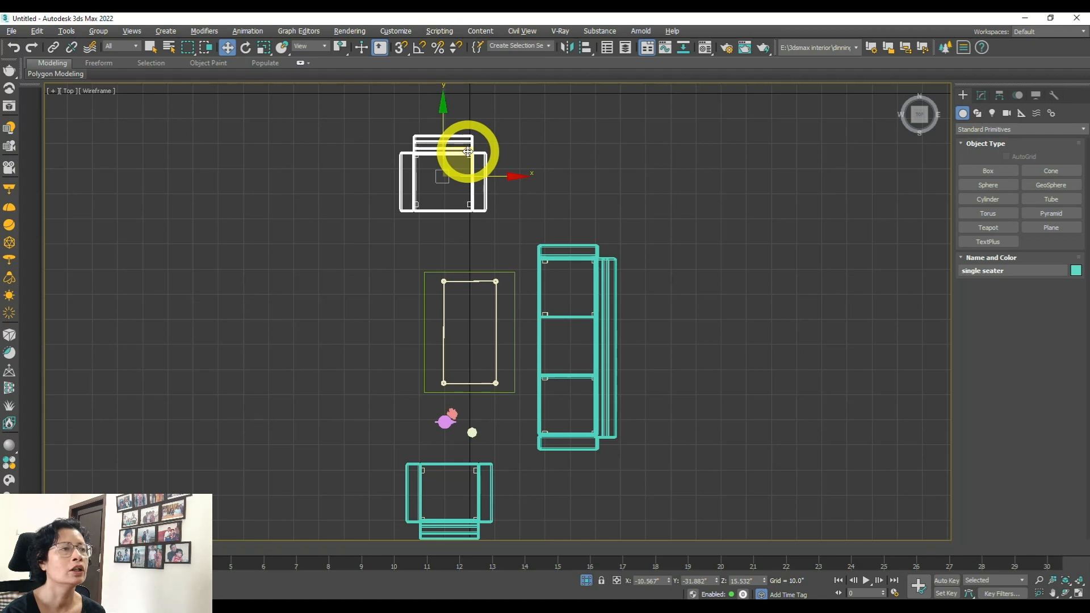
{"action": "left_click_drag", "start_coordinate": [467, 151], "coordinate": [425, 173]}
{"action": "left_click_drag", "start_coordinate": [348, 130], "coordinate": [494, 166]}
Step: Maximize the Perspective viewport and try raising the selected single seater along the Z axis to about 20.8", undoing the move
{"action": "key", "text": "alt+w"}
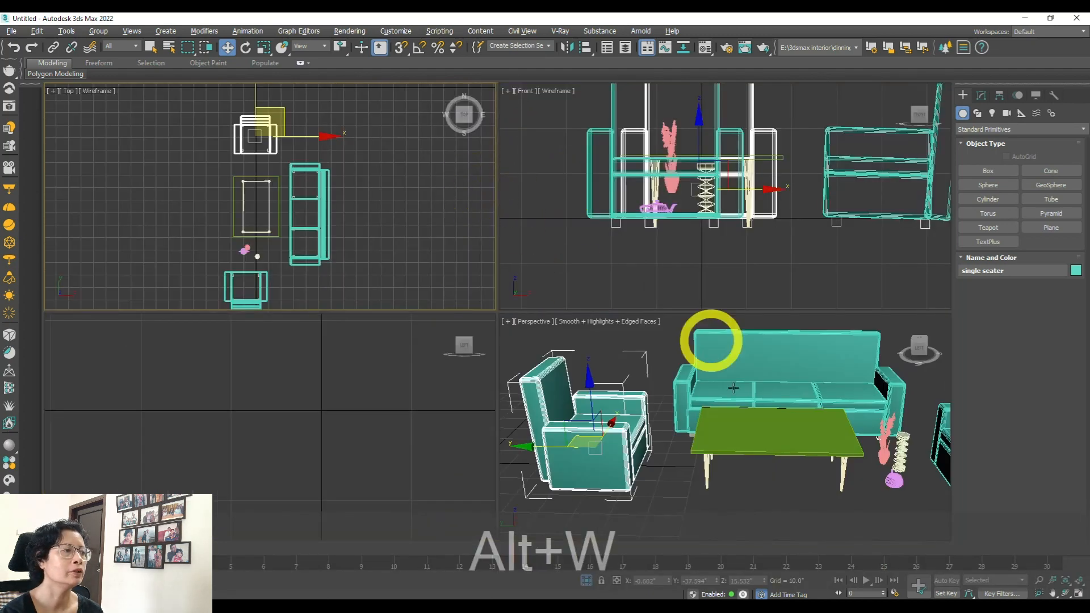
{"action": "key", "text": "alt+w"}
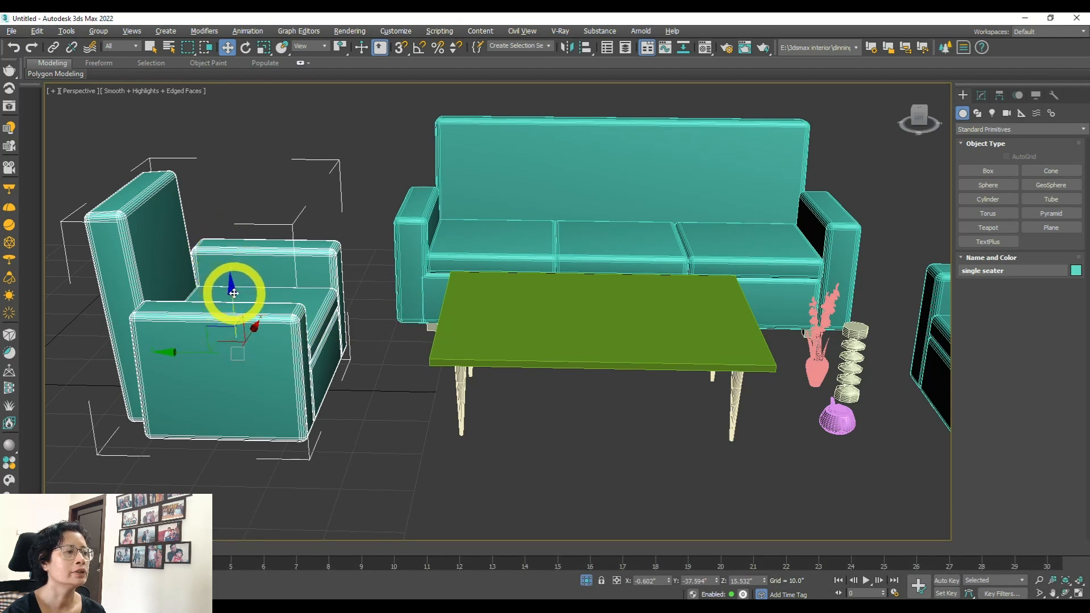
{"action": "left_click_drag", "start_coordinate": [231, 292], "coordinate": [342, 263]}
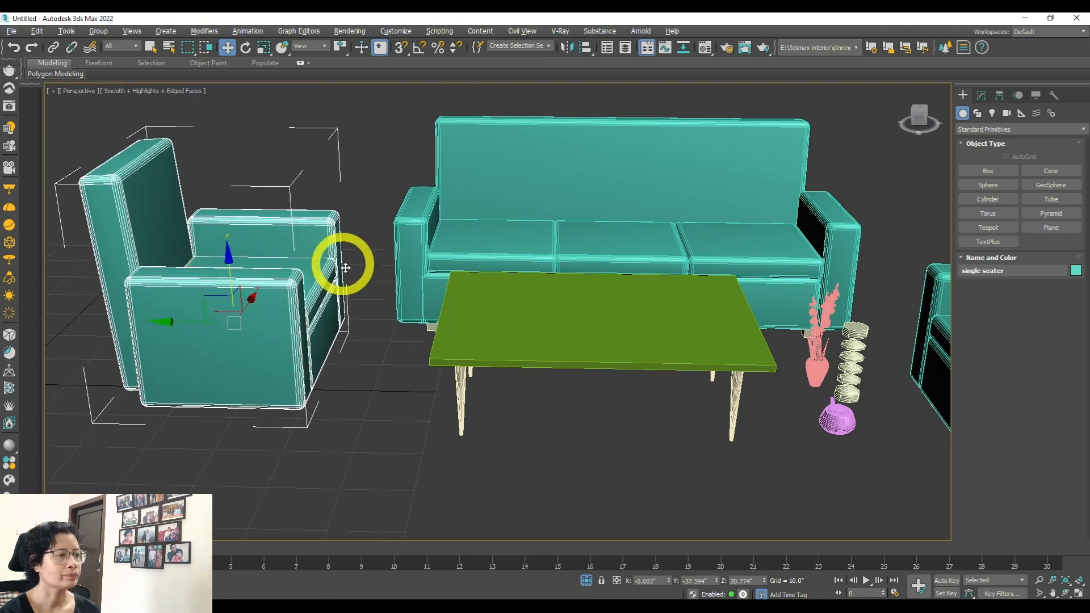
{"action": "key", "text": "ctrl+z"}
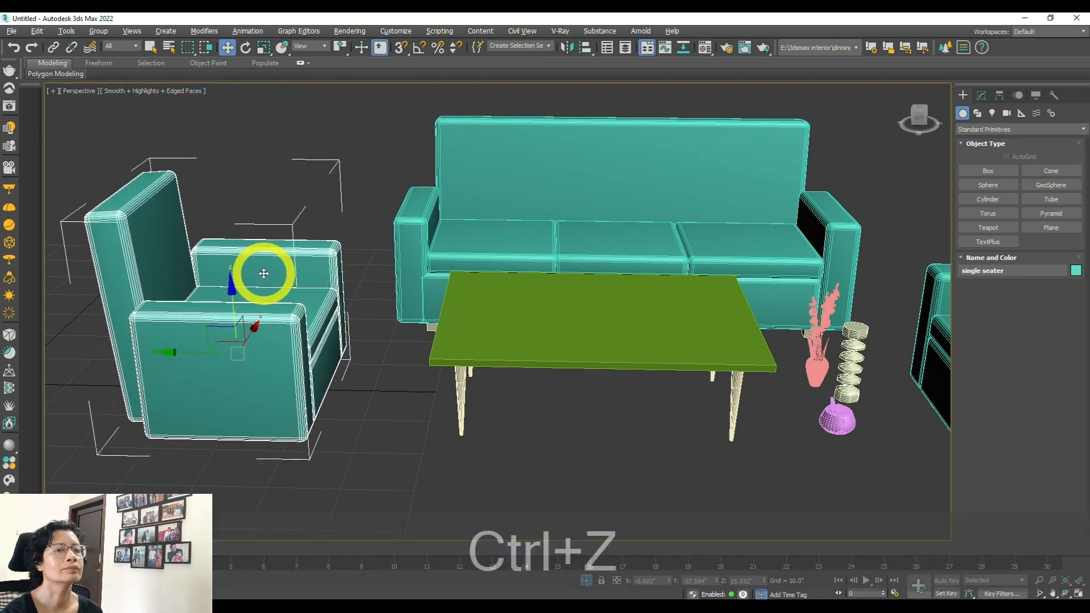
Step: Try rotating the selected single seater about -36 degrees around the Z axis, and undo the rotation
{"action": "middle_click_drag", "start_coordinate": [263, 272], "coordinate": [320, 281]}
{"action": "scroll", "coordinate": [355, 282], "scroll_direction": "down", "scroll_amount": 3}
{"action": "middle_click_drag", "start_coordinate": [605, 312], "coordinate": [569, 348]}
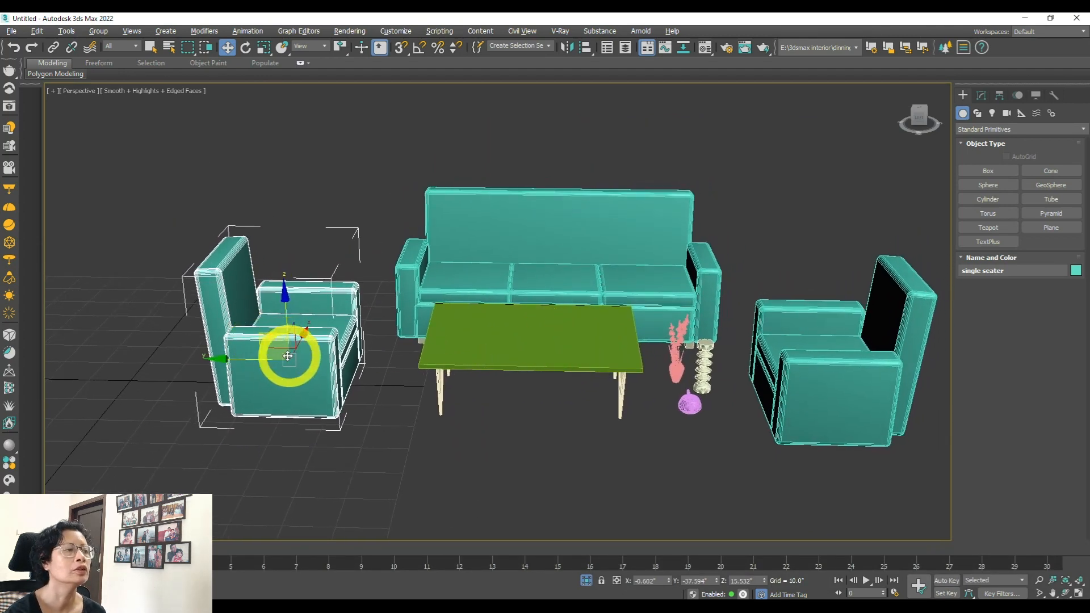
{"action": "left_click", "coordinate": [247, 47]}
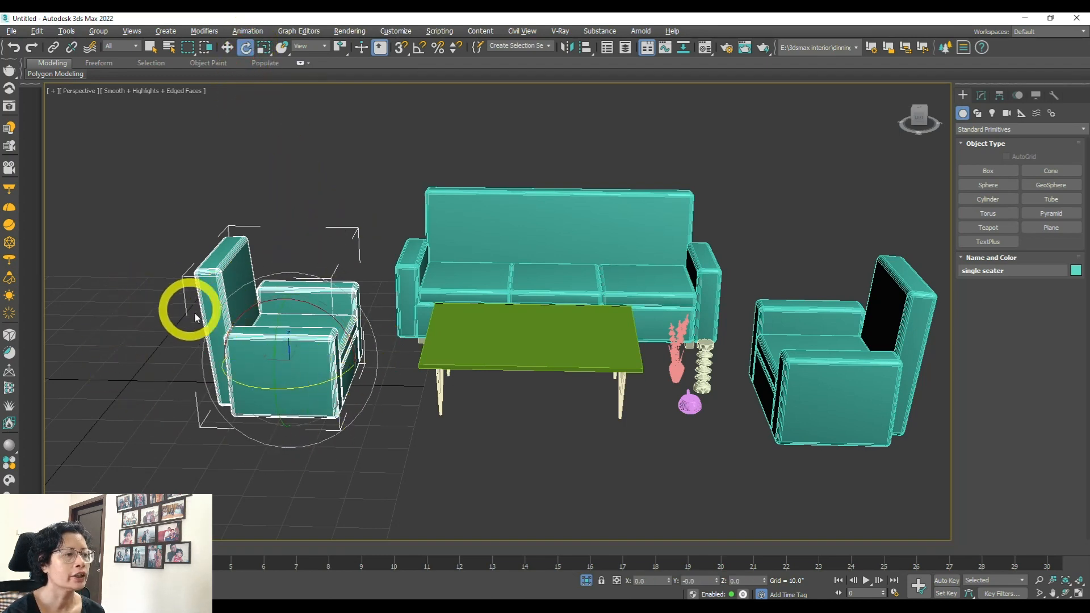
{"action": "middle_click_drag", "start_coordinate": [373, 360], "coordinate": [311, 391], "text": "alt"}
{"action": "left_click_drag", "start_coordinate": [322, 392], "coordinate": [271, 377]}
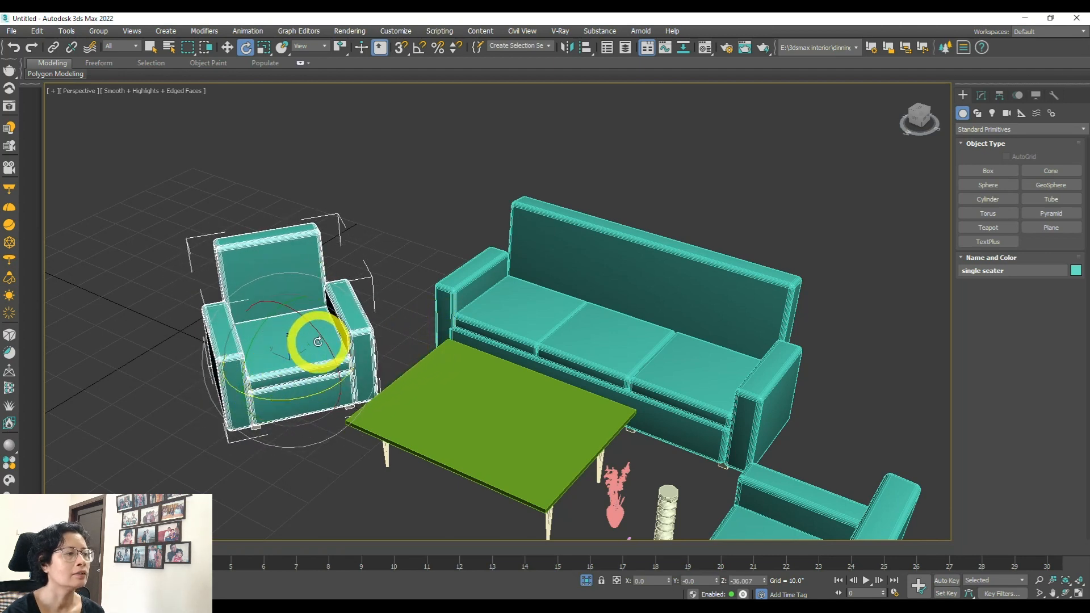
{"action": "key", "text": "ctrl+z"}
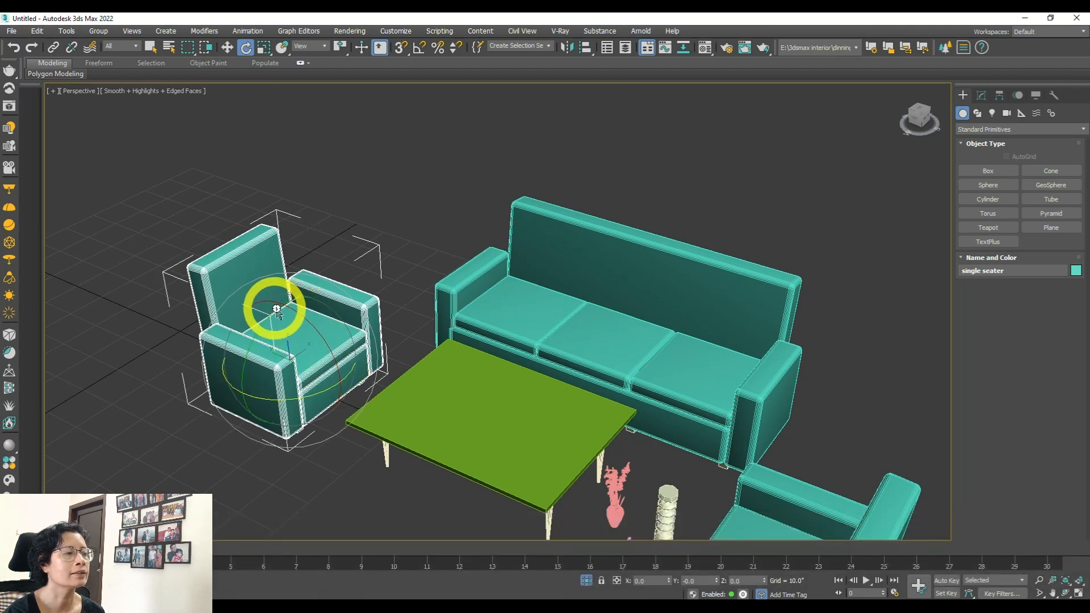
Step: Try rotating the single seater about 21.5 degrees around X and also around Y, undoing its rotations and earlier moves
{"action": "left_click_drag", "start_coordinate": [301, 313], "coordinate": [334, 339]}
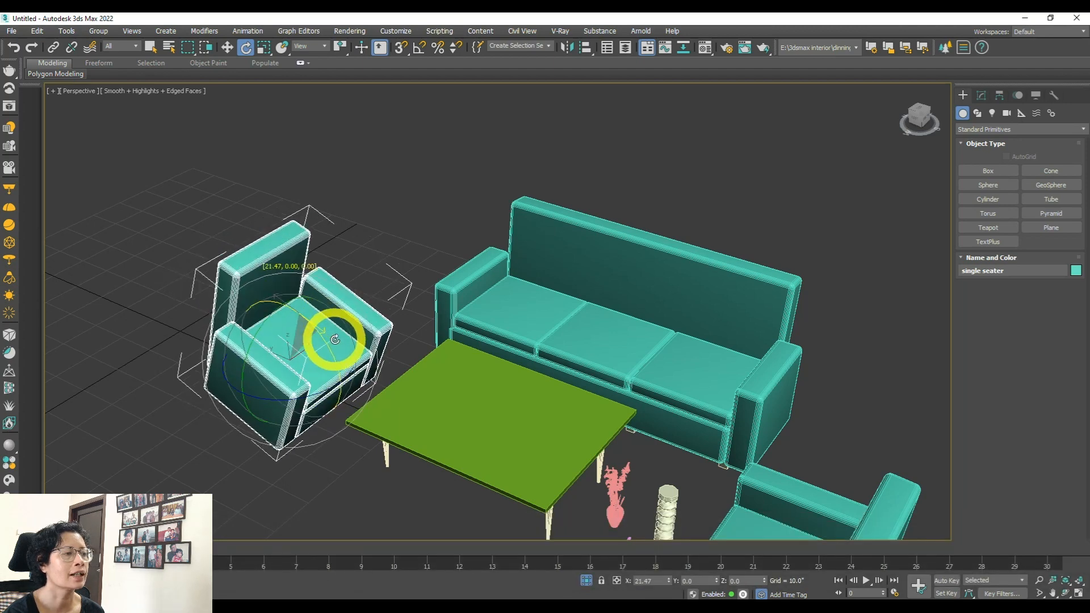
{"action": "left_click_drag", "start_coordinate": [372, 449], "coordinate": [322, 377]}
{"action": "key", "text": "ctrl+z"}
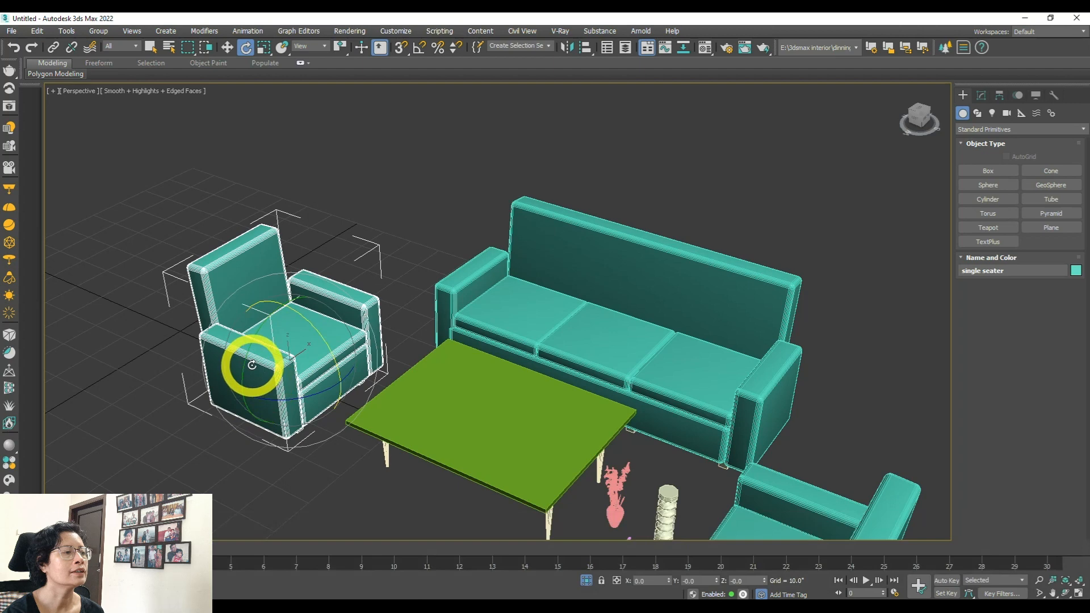
{"action": "left_click_drag", "start_coordinate": [250, 345], "coordinate": [262, 324]}
{"action": "key", "text": "ctrl+z"}
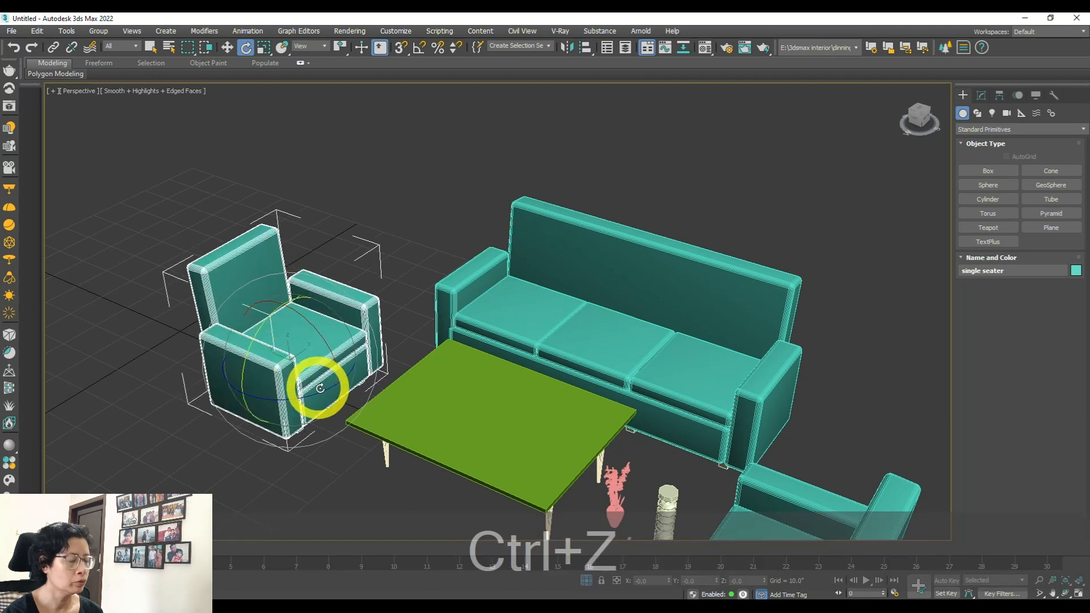
{"action": "key", "text": "ctrl+z"}
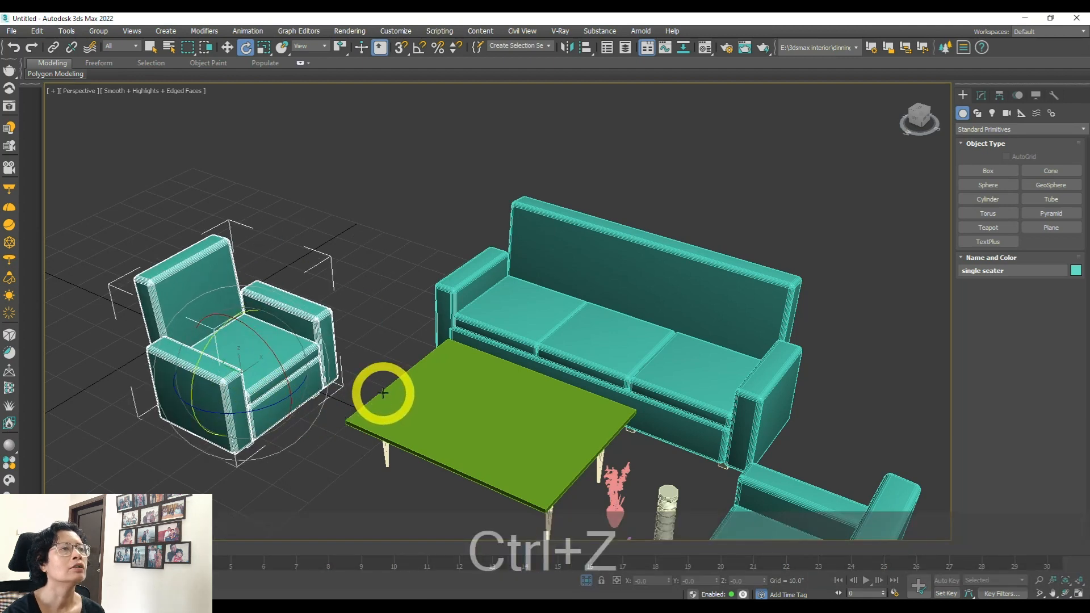
{"action": "key", "text": "ctrl+z"}
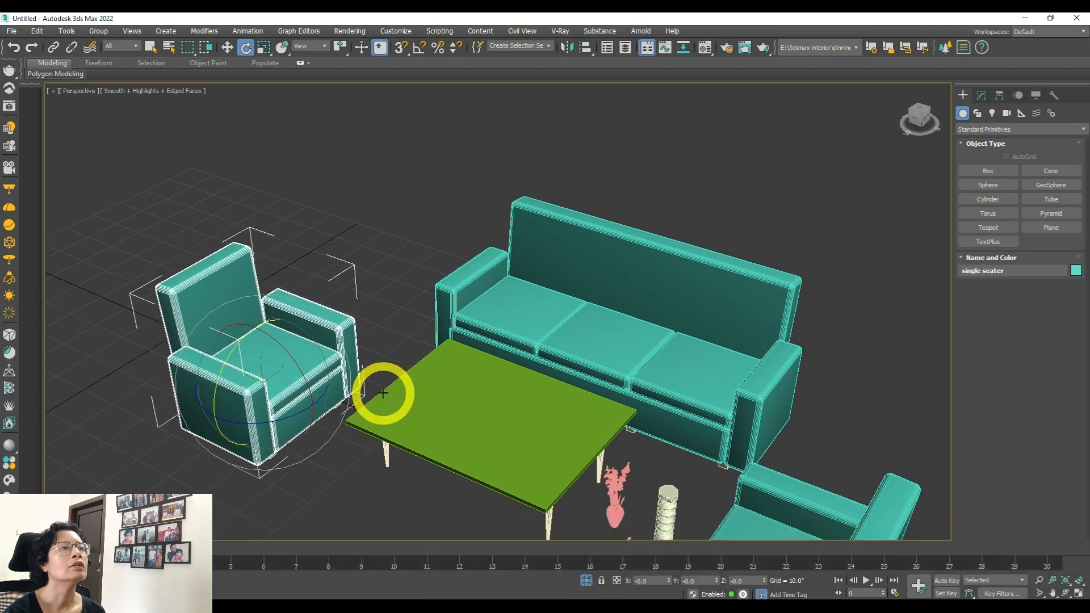
Step: Turn on Angle Snap and review its angle increment in the Grid and Snap Settings
{"action": "left_click", "coordinate": [418, 49]}
{"action": "left_click", "coordinate": [420, 49]}
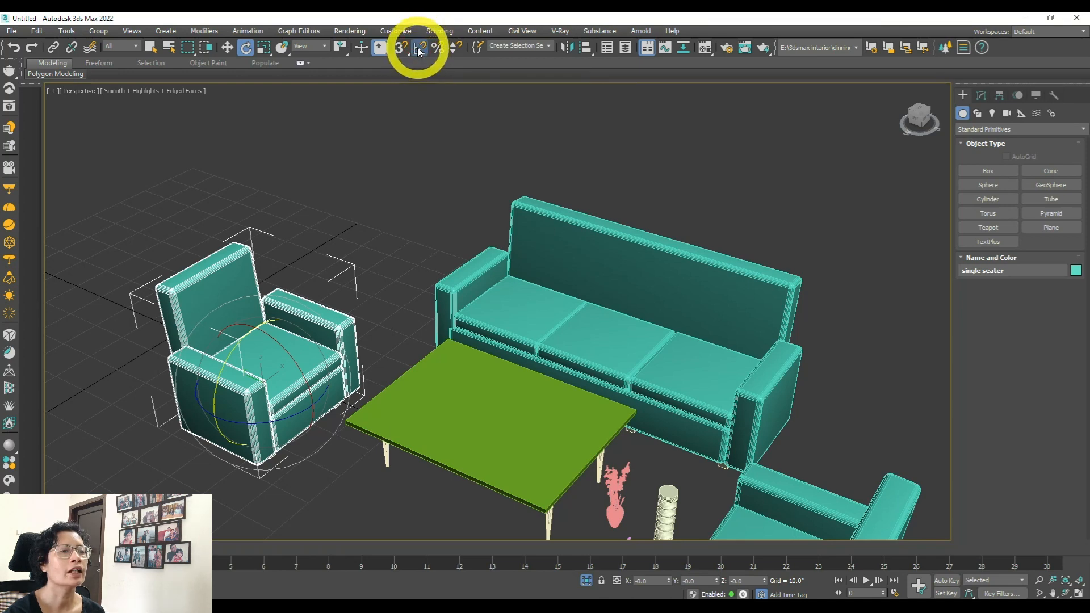
{"action": "right_click", "coordinate": [419, 49]}
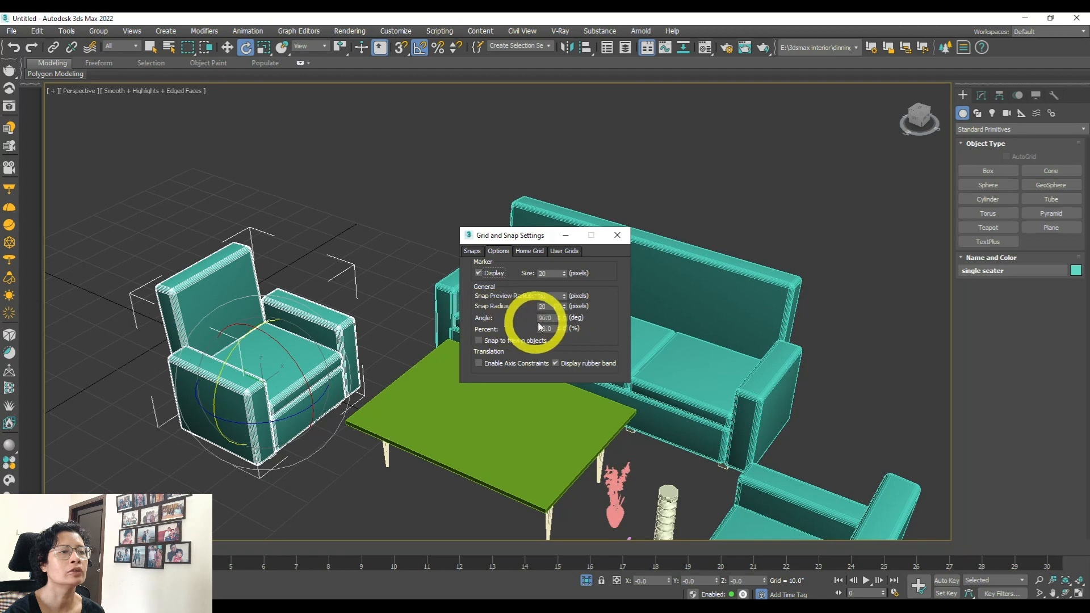
{"action": "left_click_drag", "start_coordinate": [560, 318], "coordinate": [498, 318]}
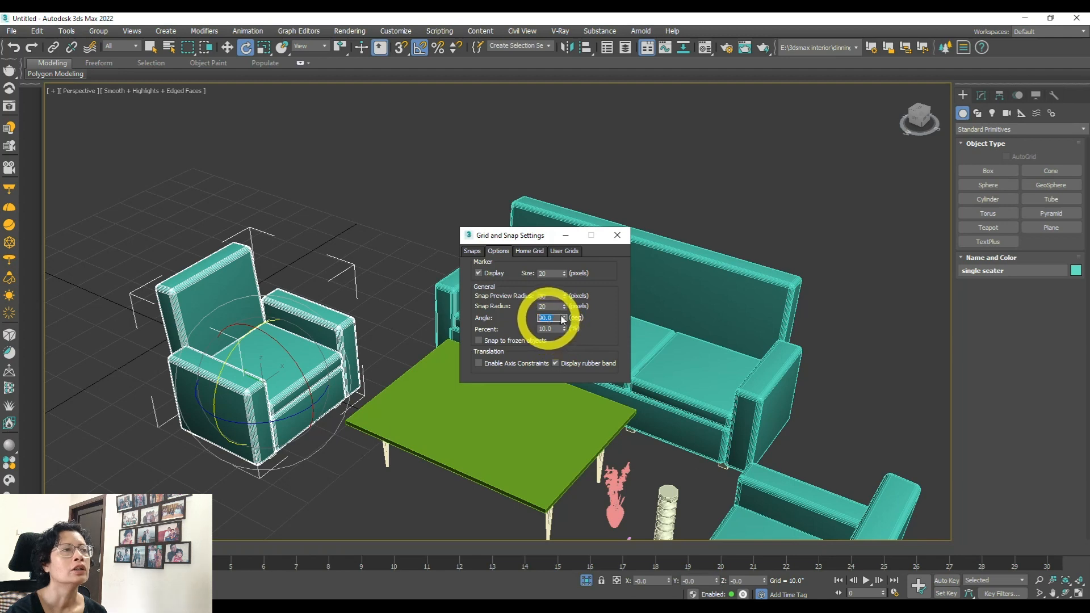
{"action": "left_click", "coordinate": [617, 234]}
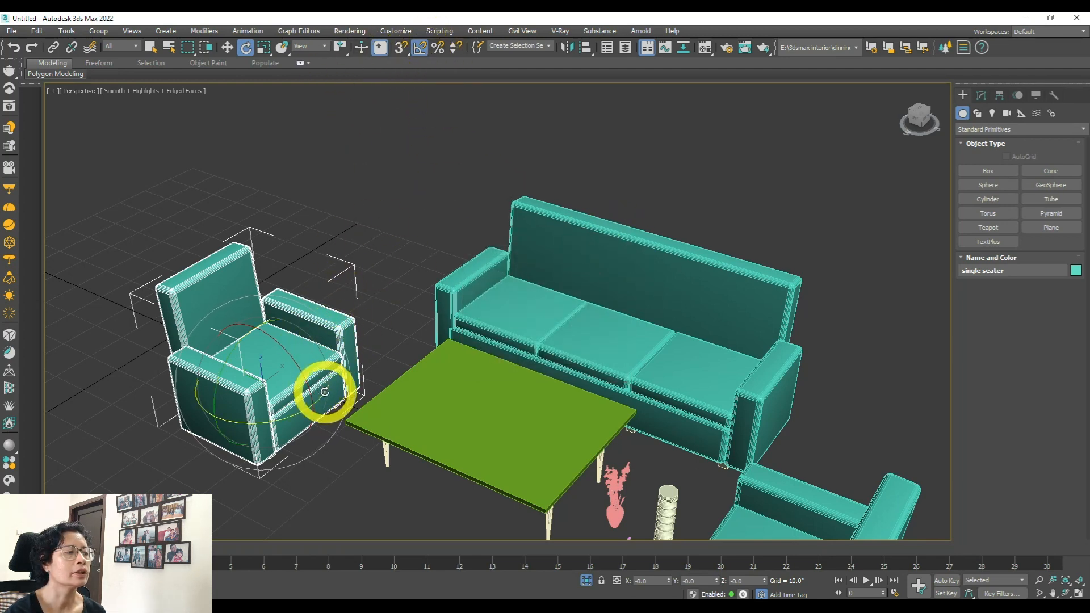
Step: Try snapped rotations of the selected single seater around the Z and X axes, returning it to its original orientation
{"action": "left_click_drag", "start_coordinate": [321, 394], "coordinate": [276, 400]}
{"action": "mouse_move", "coordinate": [271, 338]}
{"action": "left_mouse_down"}
{"action": "mouse_move", "coordinate": [291, 361]}
{"action": "mouse_move", "coordinate": [287, 353]}
{"action": "left_mouse_up"}
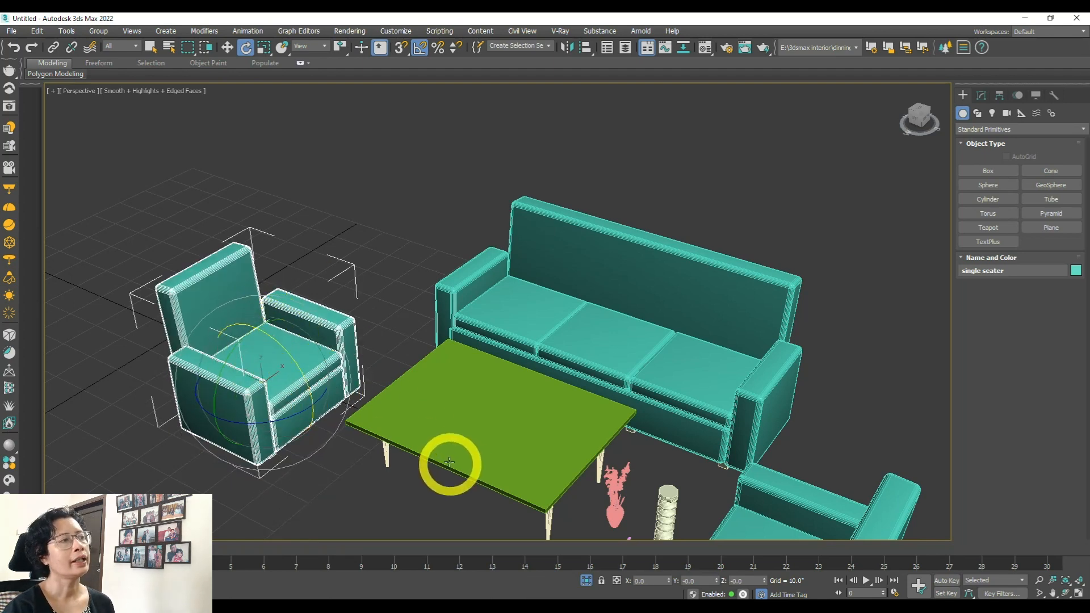
Step: Scale the selected single seater along the X axis only, to about 97.5%
{"action": "left_click", "coordinate": [263, 47]}
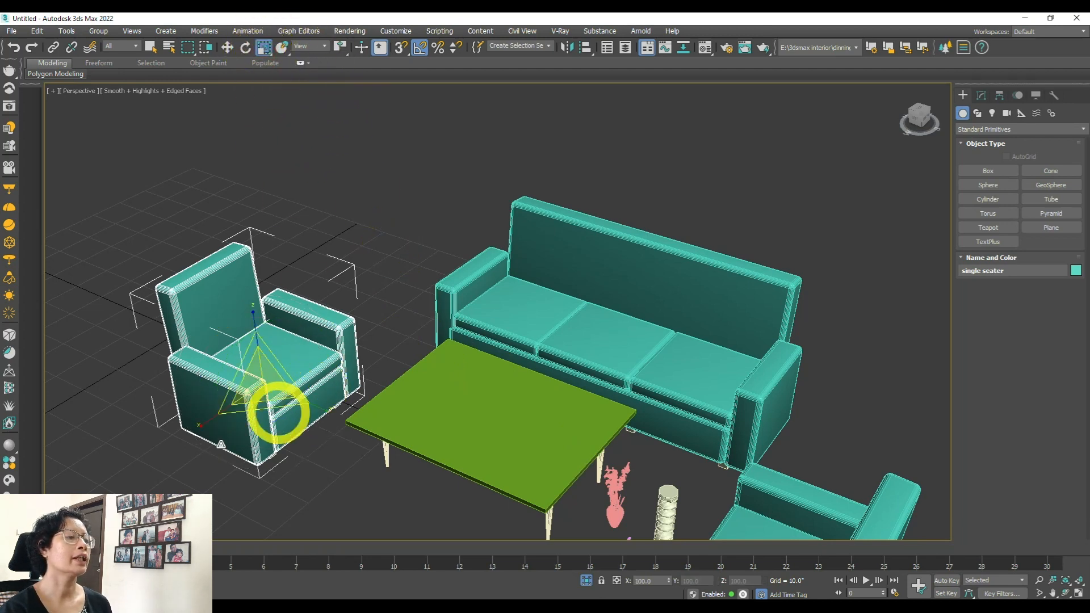
{"action": "middle_click_drag", "start_coordinate": [243, 377], "coordinate": [268, 323]}
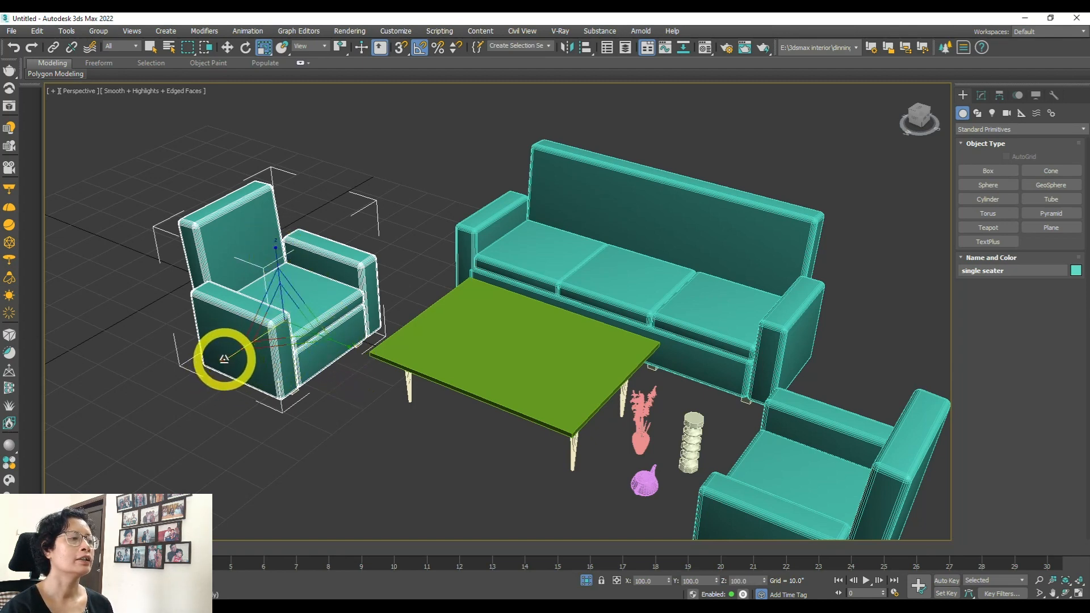
{"action": "mouse_move", "coordinate": [224, 358]}
{"action": "left_mouse_down"}
{"action": "mouse_move", "coordinate": [178, 386]}
{"action": "mouse_move", "coordinate": [233, 359]}
{"action": "left_mouse_up"}
Step: Try stretching the single seater along Y to about 175% and along Z, and undo both scalings
{"action": "left_click_drag", "start_coordinate": [349, 348], "coordinate": [365, 374]}
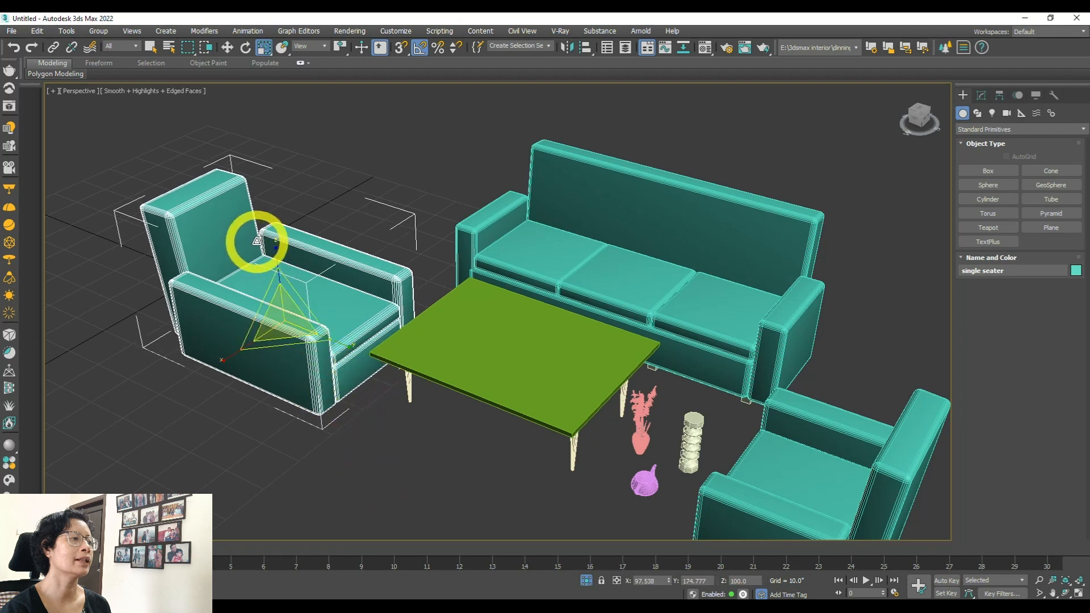
{"action": "left_click_drag", "start_coordinate": [279, 254], "coordinate": [275, 161]}
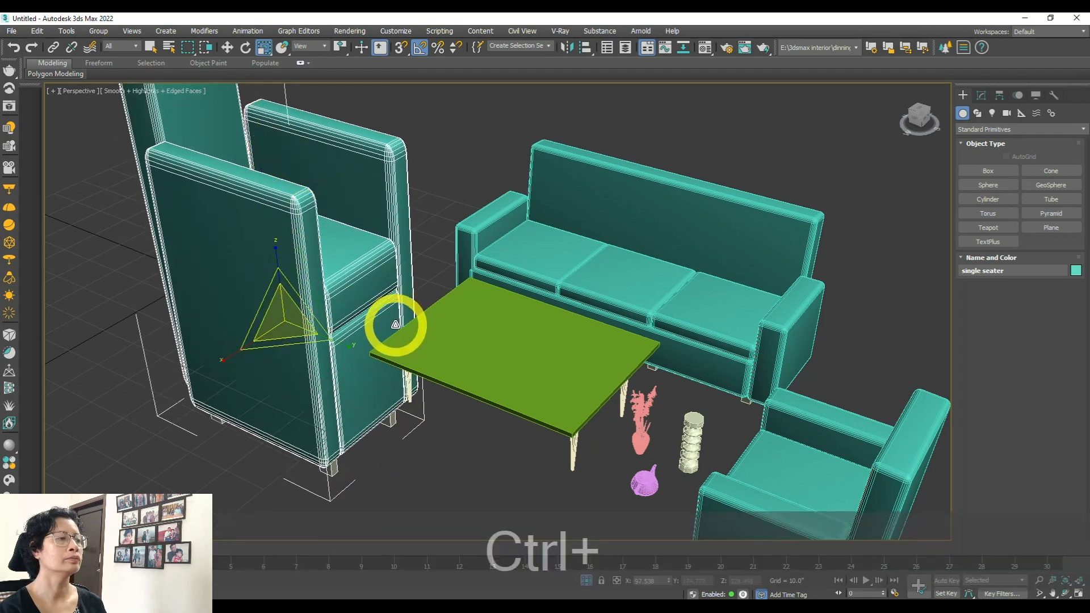
{"action": "key", "text": "ctrl+z"}
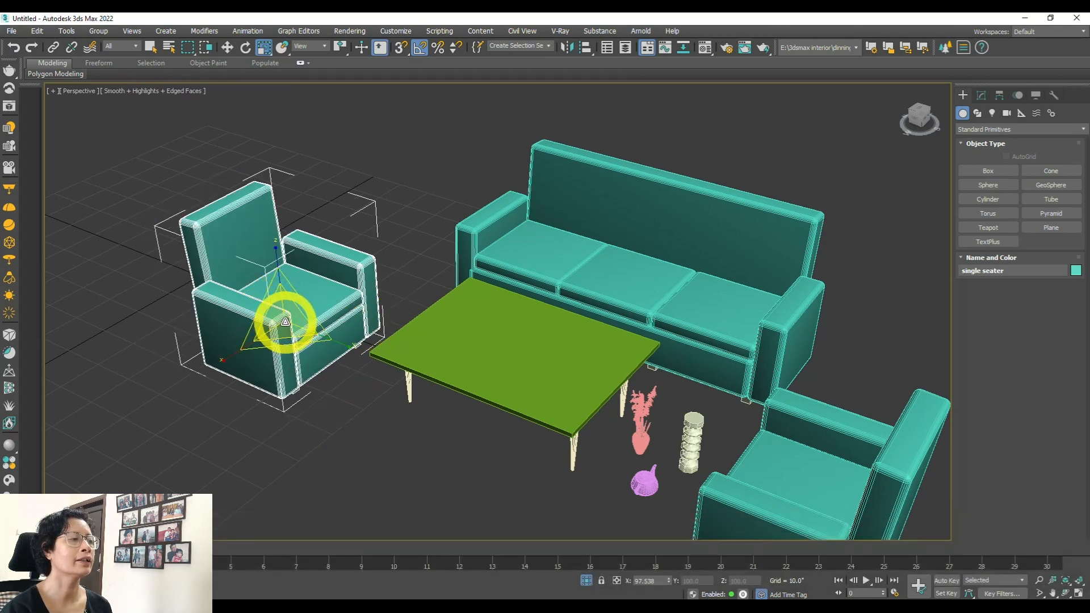
Step: Enlarge the single seater uniformly on all three axes by a factor of about 118%
{"action": "mouse_move", "coordinate": [288, 307]}
{"action": "left_mouse_down"}
{"action": "mouse_move", "coordinate": [299, 281]}
{"action": "mouse_move", "coordinate": [285, 328]}
{"action": "mouse_move", "coordinate": [292, 284]}
{"action": "mouse_move", "coordinate": [285, 324]}
{"action": "mouse_move", "coordinate": [285, 311]}
{"action": "mouse_move", "coordinate": [260, 312]}
{"action": "mouse_move", "coordinate": [272, 309]}
{"action": "left_mouse_up"}
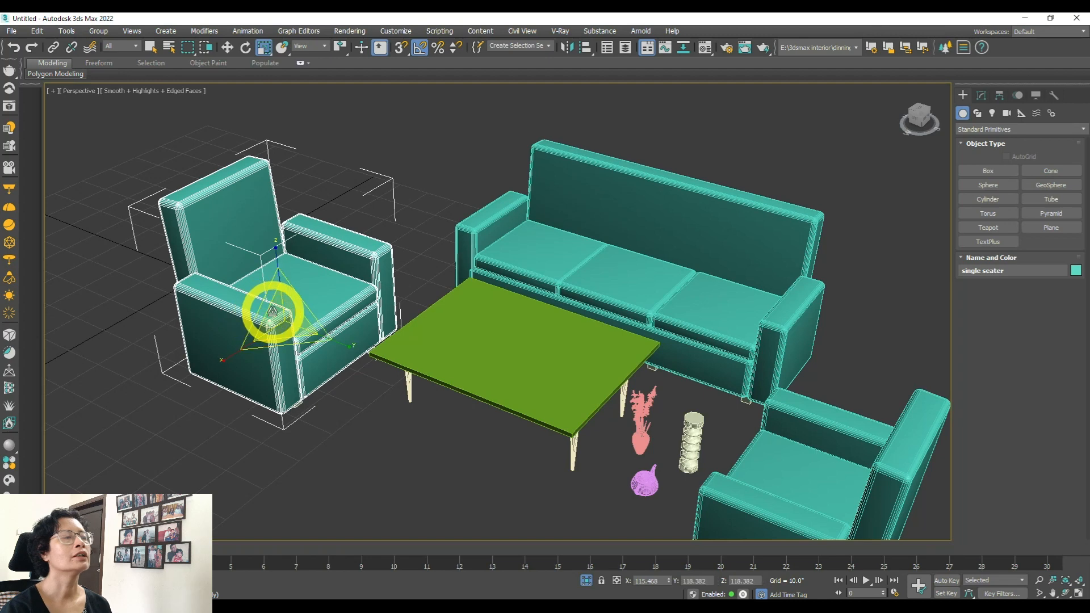
Step: Use Select and Place to put the purple teapot and the cream ribbed hose on top of the green coffee table
{"action": "left_click", "coordinate": [284, 48]}
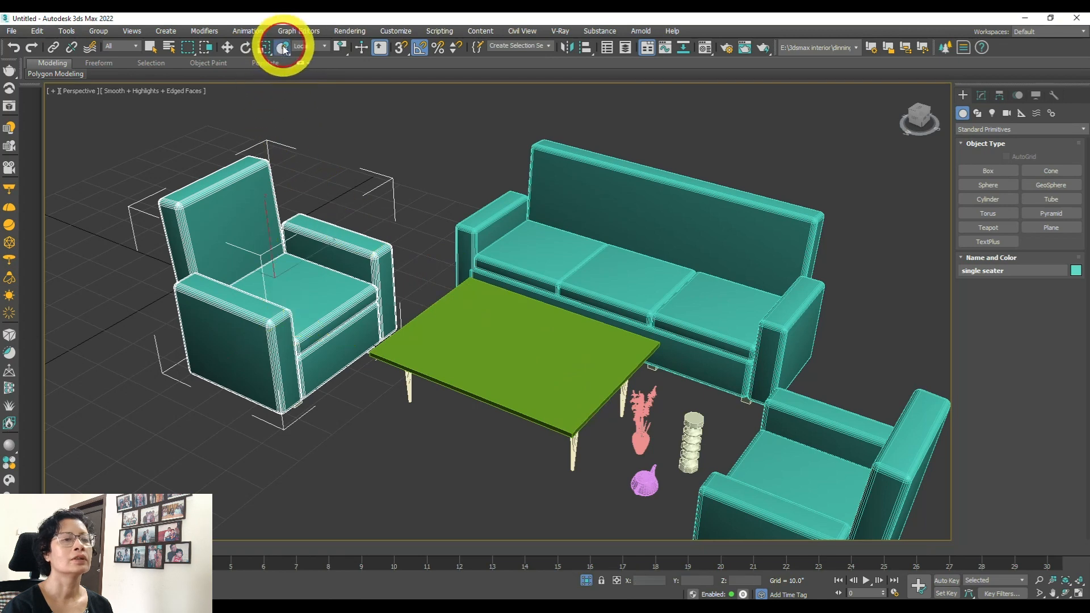
{"action": "left_click", "coordinate": [641, 444]}
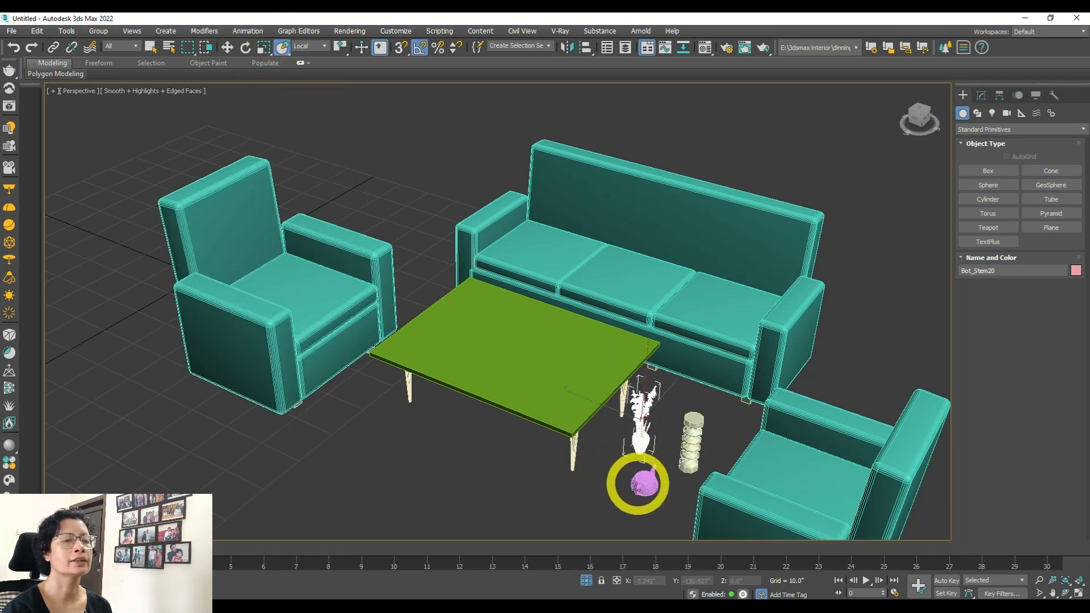
{"action": "left_click", "coordinate": [661, 503]}
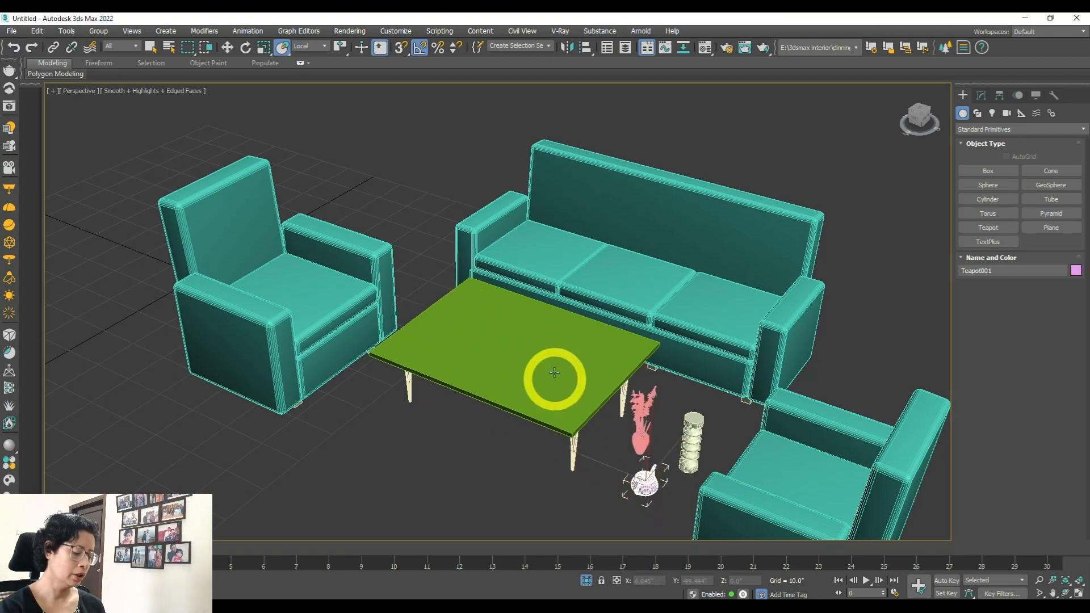
{"action": "middle_click_drag", "start_coordinate": [461, 441], "coordinate": [576, 418], "text": "alt"}
{"action": "scroll", "coordinate": [576, 419], "scroll_direction": "up", "scroll_amount": 4}
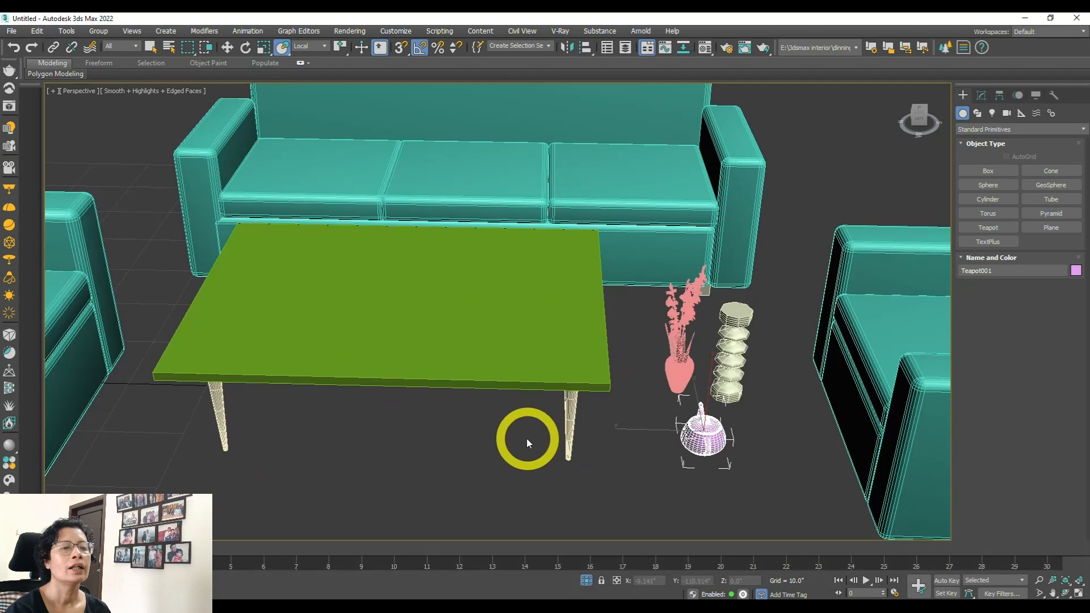
{"action": "left_click_drag", "start_coordinate": [703, 440], "coordinate": [264, 319]}
{"action": "left_click", "coordinate": [730, 382]}
{"action": "left_click_drag", "start_coordinate": [729, 370], "coordinate": [411, 286]}
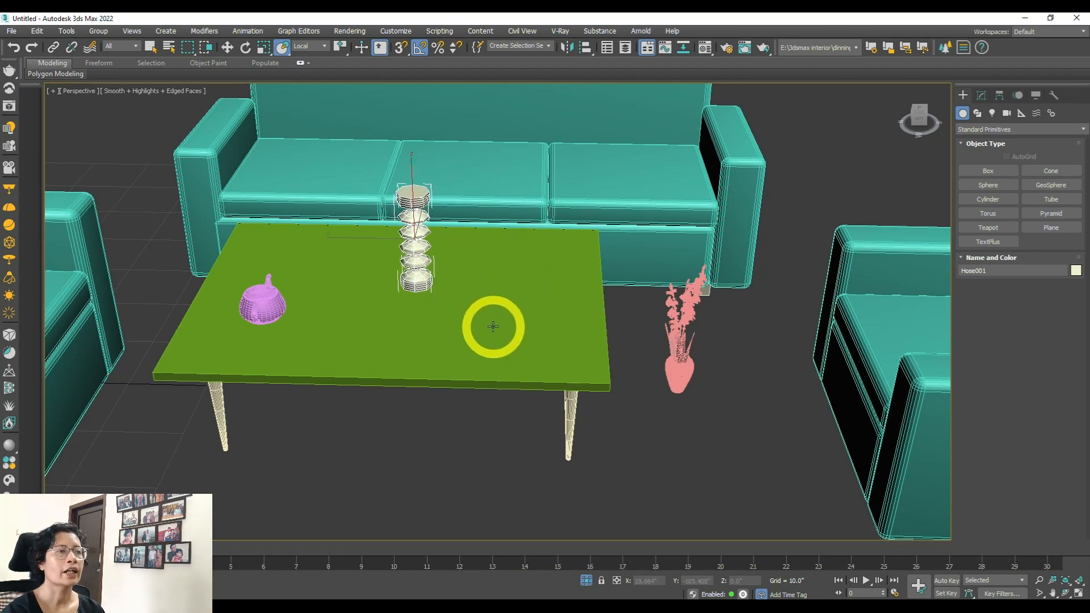
Step: Select the teapot on the table and turn off Use Base As Pivot and Autoparent in the Placement Settings
{"action": "left_click", "coordinate": [262, 303]}
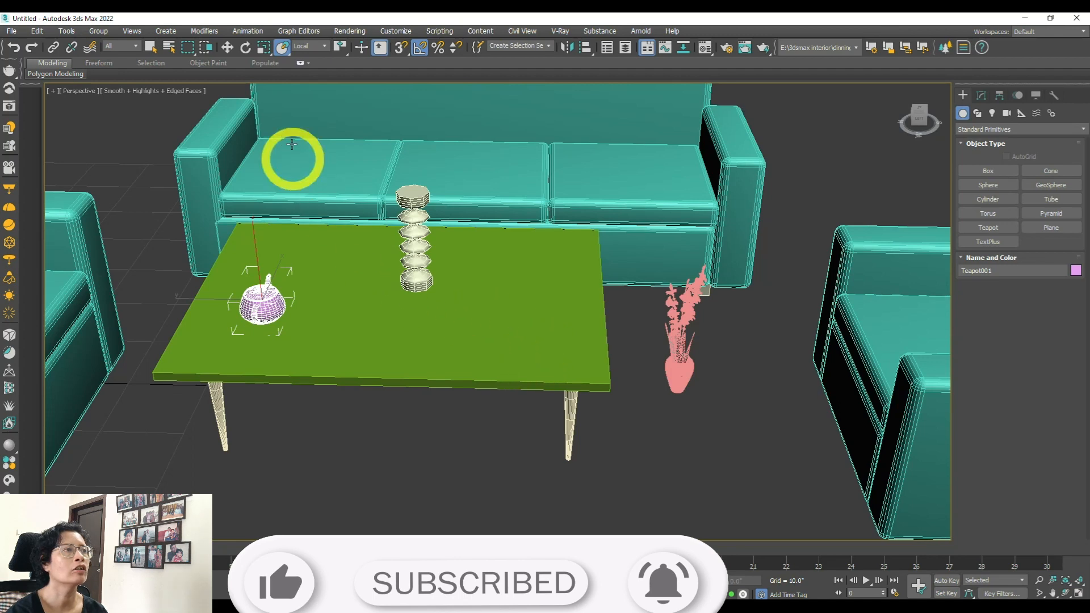
{"action": "right_click", "coordinate": [283, 51]}
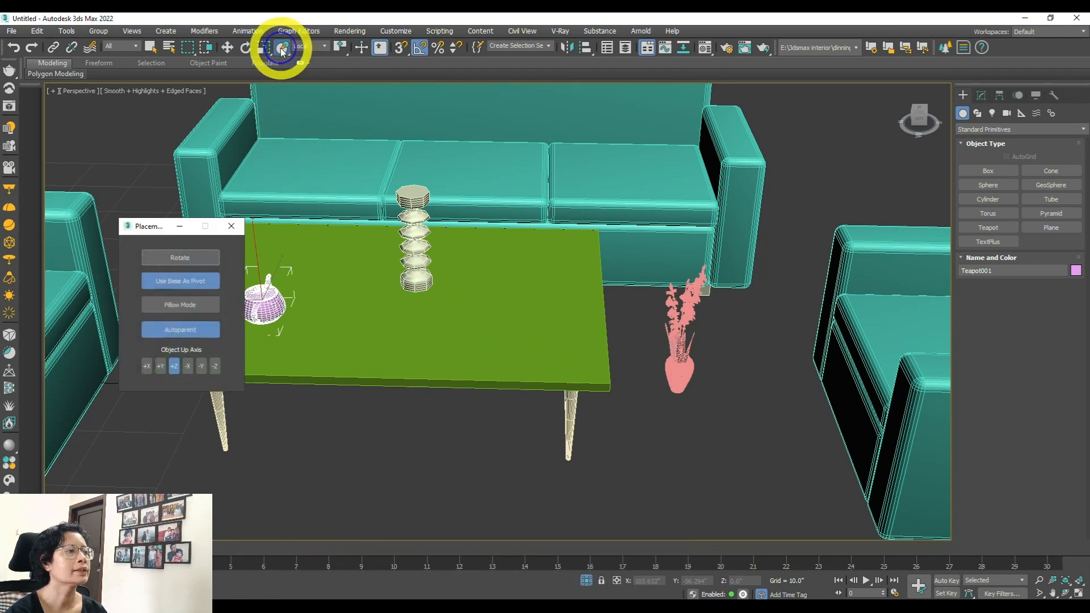
{"action": "left_click", "coordinate": [162, 282]}
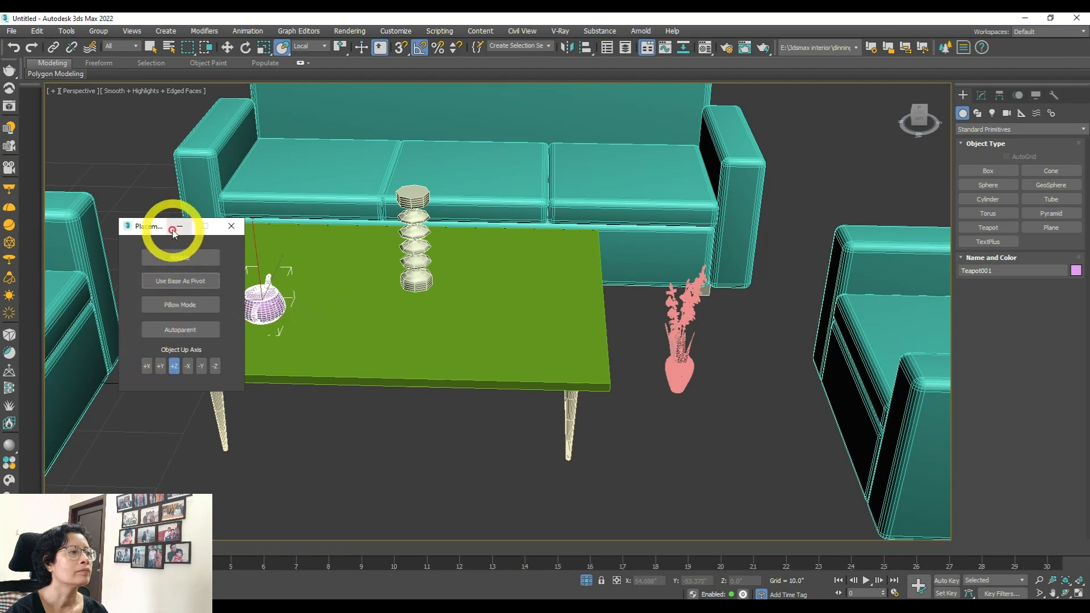
{"action": "left_click_drag", "start_coordinate": [146, 228], "coordinate": [119, 219]}
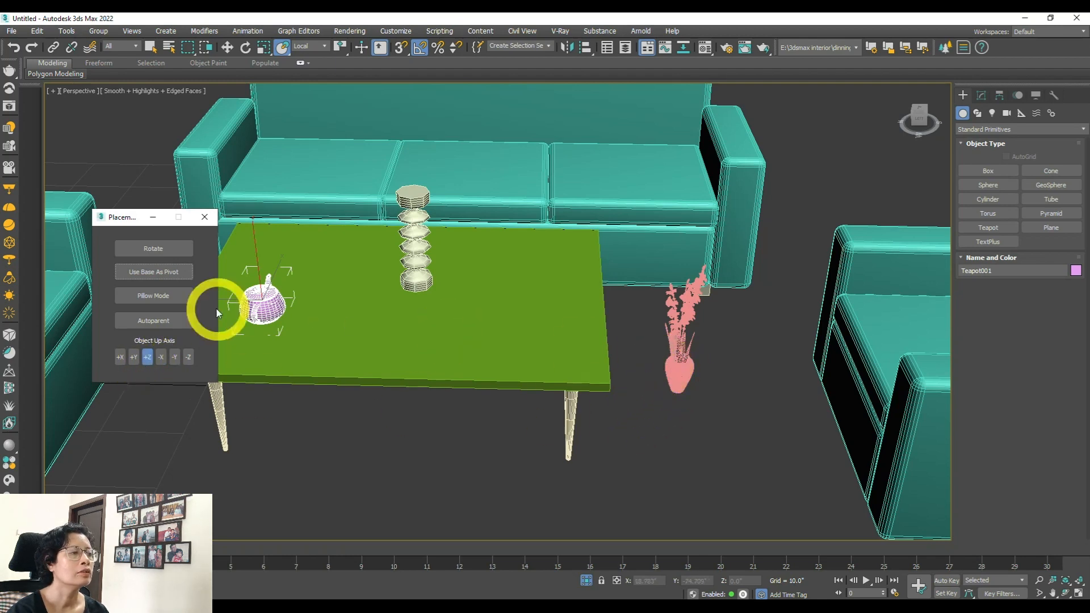
{"action": "left_click", "coordinate": [259, 305]}
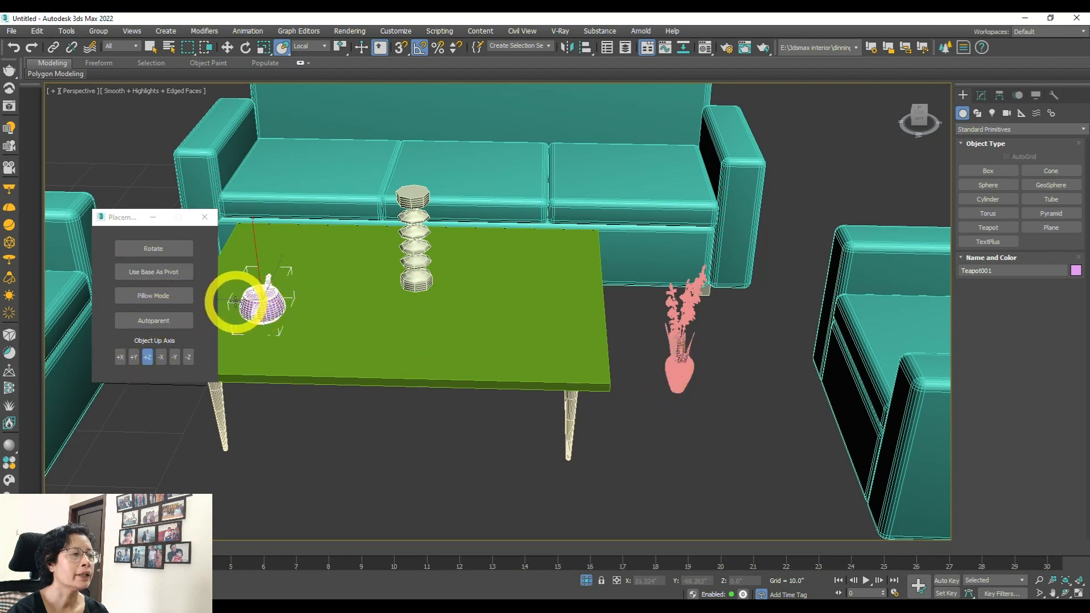
Step: Slide the teapot across the table, turn on Use Base As Pivot, and place the pink flower vase on the green coffee table
{"action": "left_click_drag", "start_coordinate": [251, 302], "coordinate": [216, 296]}
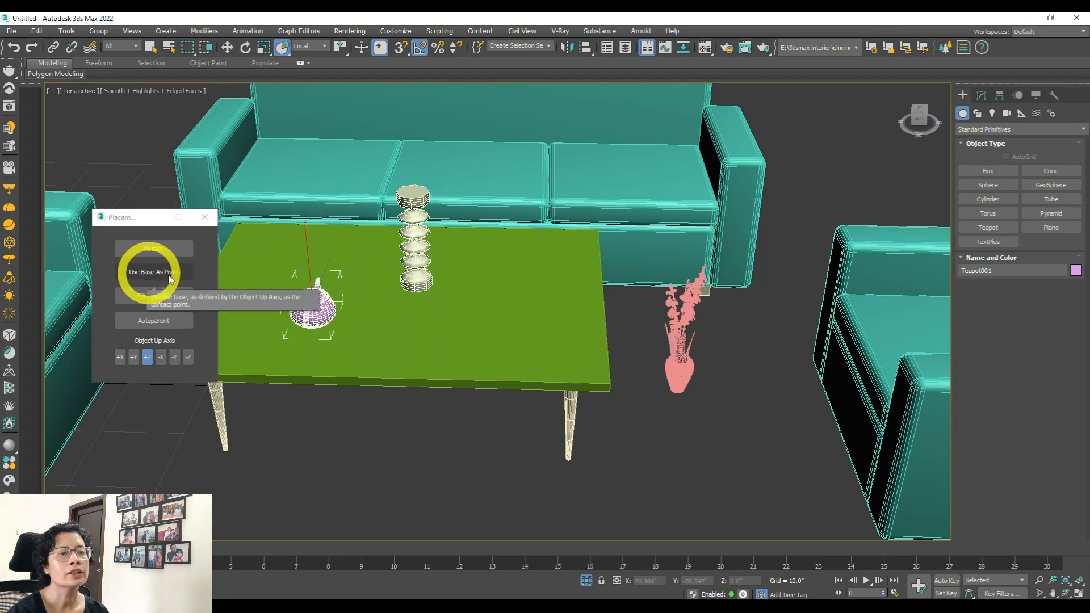
{"action": "left_click", "coordinate": [684, 364]}
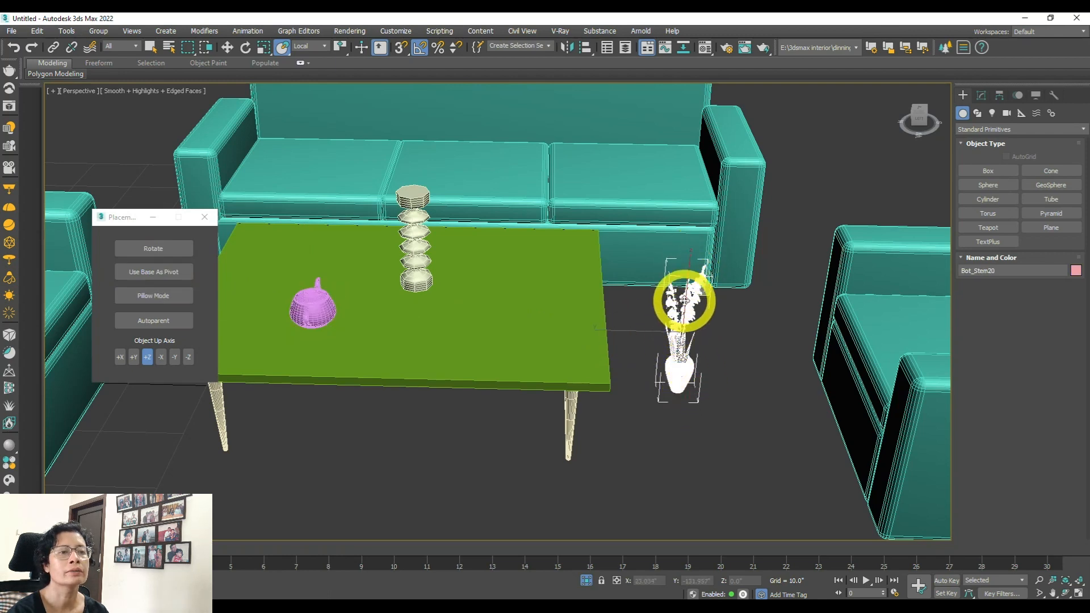
{"action": "left_click", "coordinate": [316, 309]}
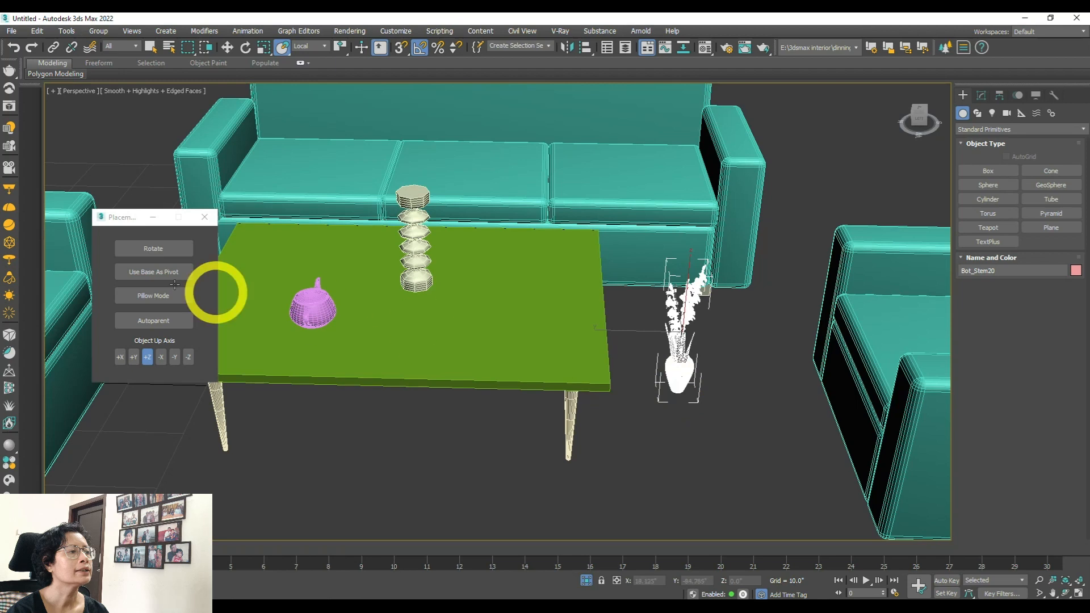
{"action": "left_click", "coordinate": [159, 273]}
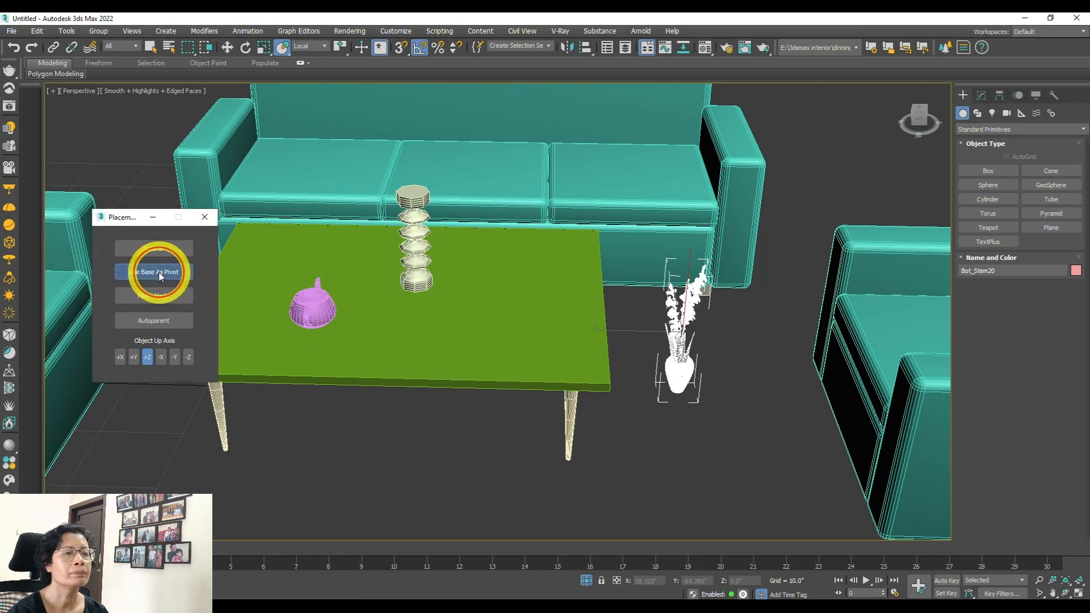
{"action": "left_click_drag", "start_coordinate": [679, 376], "coordinate": [463, 337]}
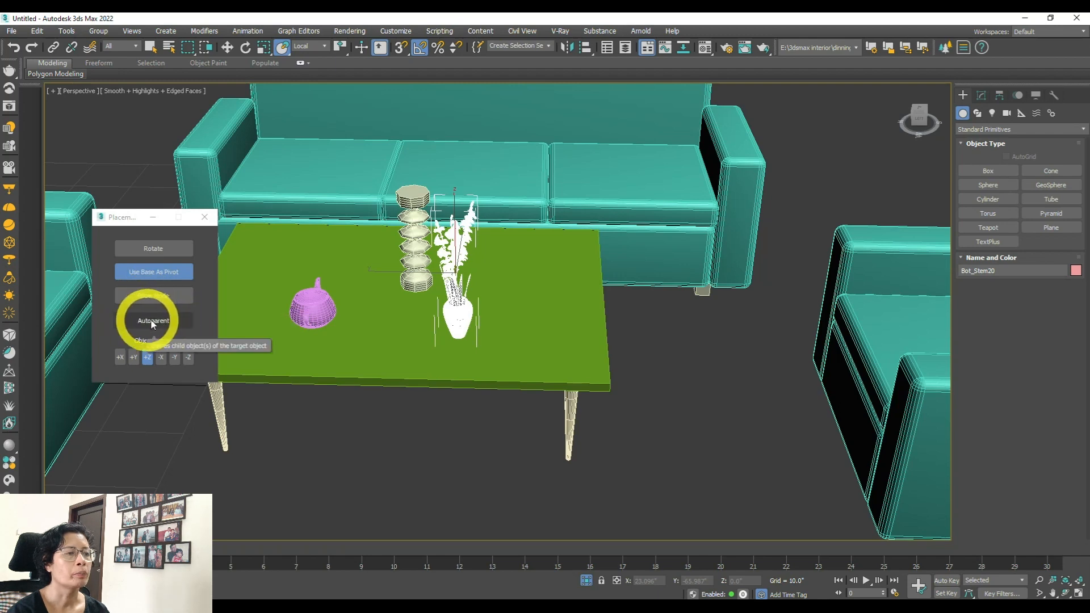
Step: Move the flower vase, the ribbed hose and the teapot off the coffee table onto the floor beside it
{"action": "left_click_drag", "start_coordinate": [460, 311], "coordinate": [664, 341]}
{"action": "left_click", "coordinate": [315, 304]}
{"action": "left_click_drag", "start_coordinate": [376, 327], "coordinate": [661, 448]}
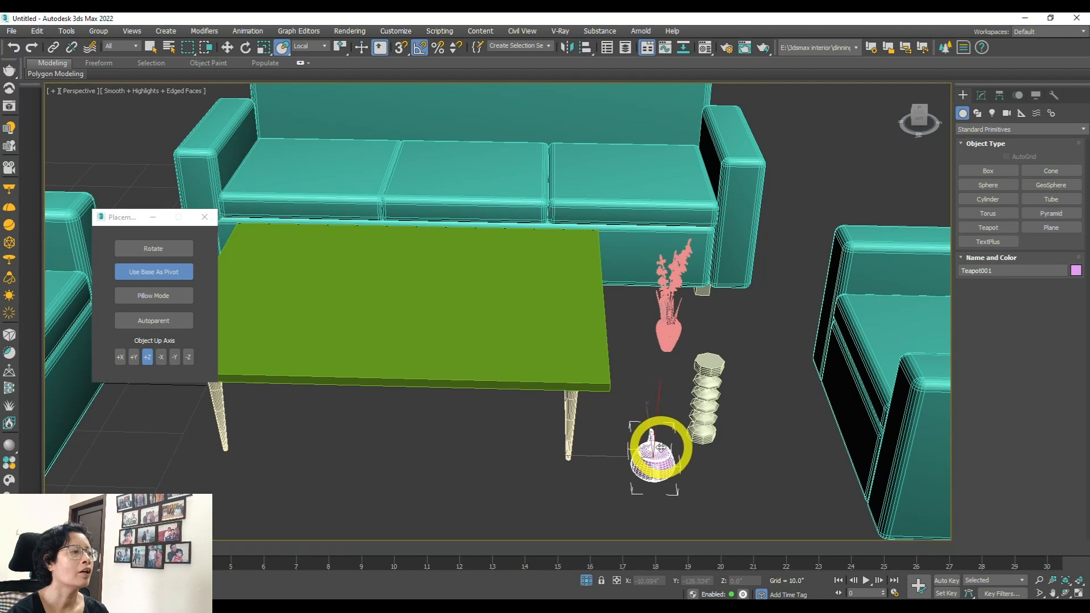
Step: Turn on Autoparent and place the teapot, the ribbed hose and the flower vase on top of the green coffee table
{"action": "left_click", "coordinate": [155, 320]}
{"action": "left_click_drag", "start_coordinate": [654, 462], "coordinate": [519, 336]}
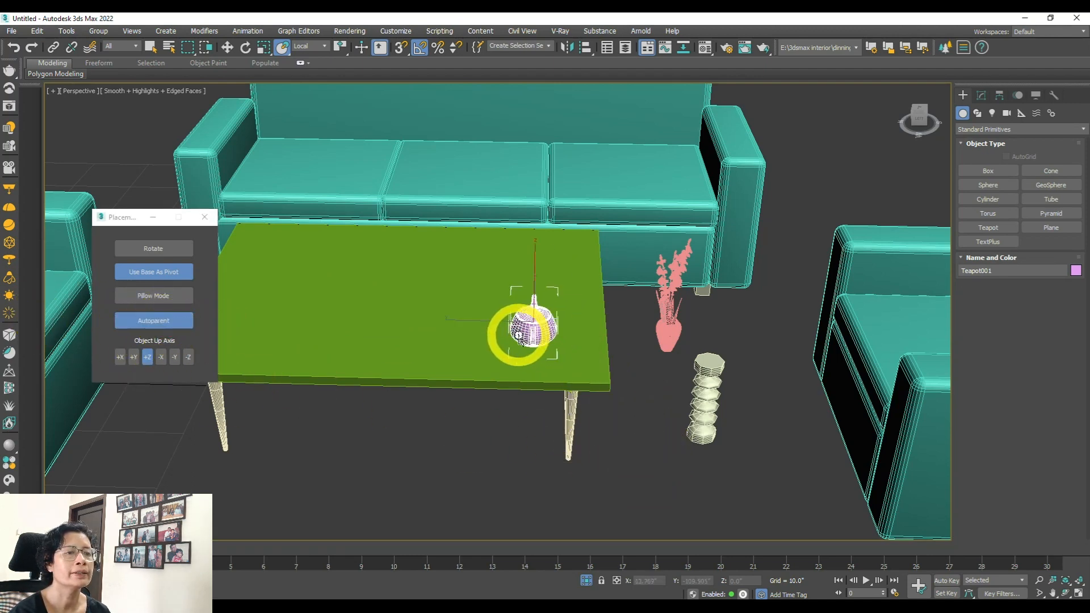
{"action": "left_click", "coordinate": [707, 419]}
{"action": "left_click_drag", "start_coordinate": [681, 410], "coordinate": [463, 312]}
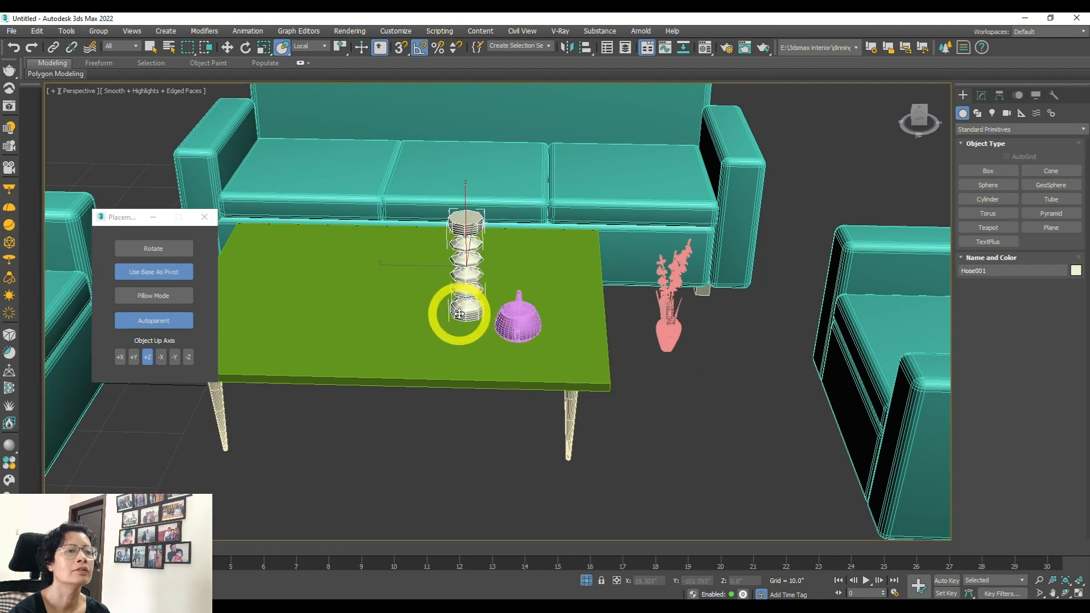
{"action": "left_click_drag", "start_coordinate": [659, 323], "coordinate": [524, 271]}
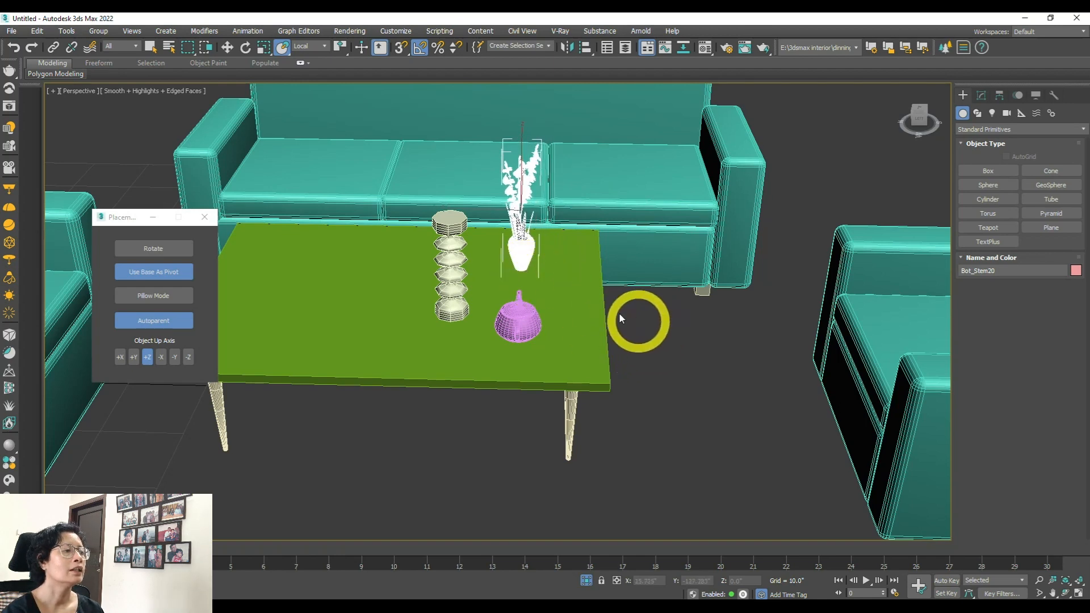
Step: Move the green coffee table together with its parented objects across the floor, away from the three-seat sofa
{"action": "left_click", "coordinate": [368, 371]}
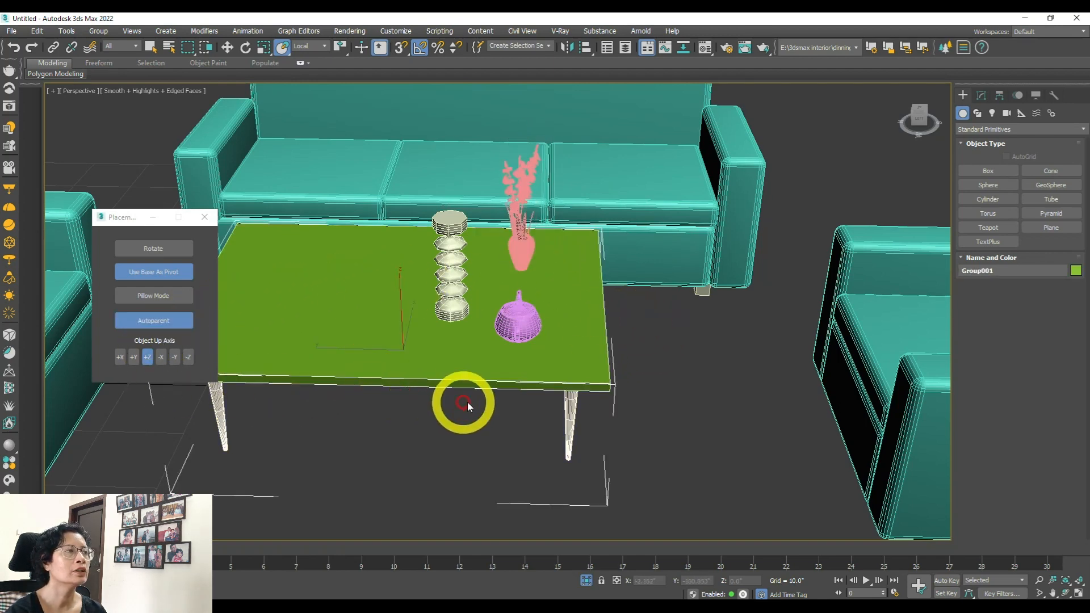
{"action": "left_click_drag", "start_coordinate": [409, 374], "coordinate": [458, 442]}
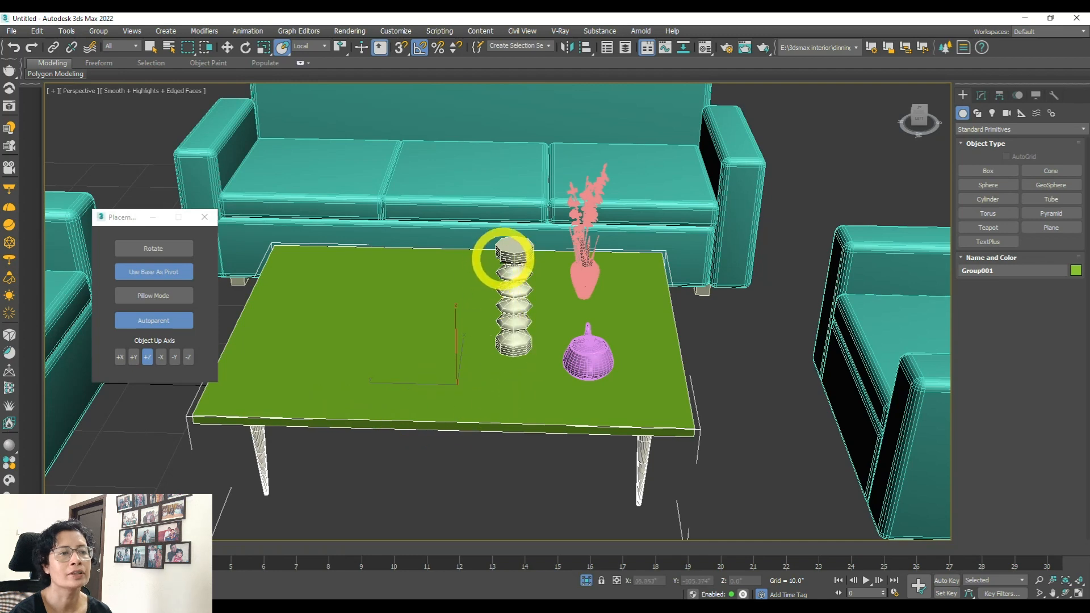
{"action": "left_click_drag", "start_coordinate": [406, 406], "coordinate": [467, 438]}
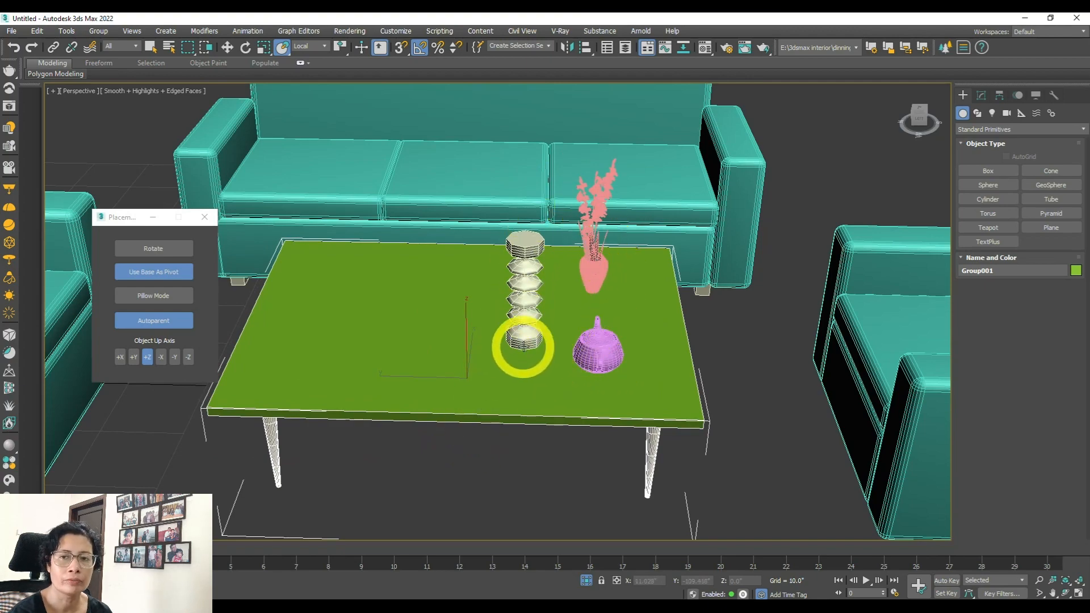